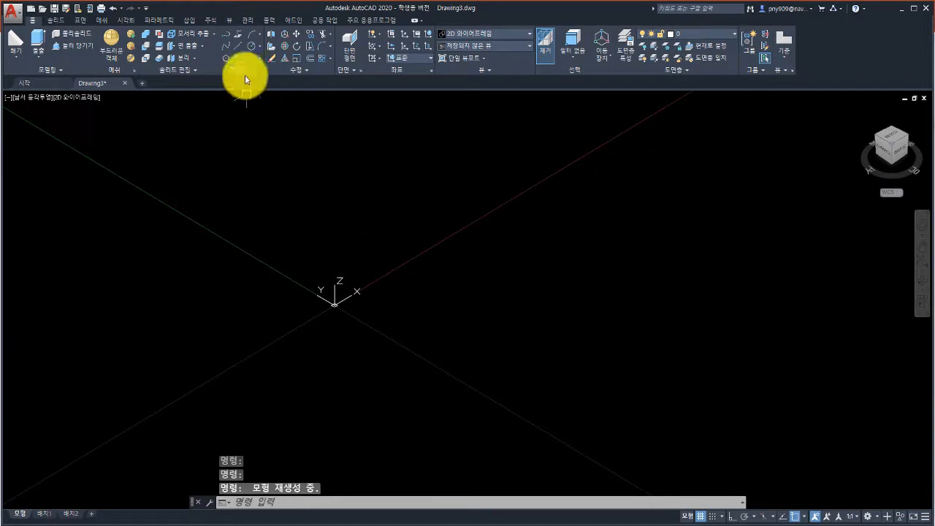
click(237, 58)
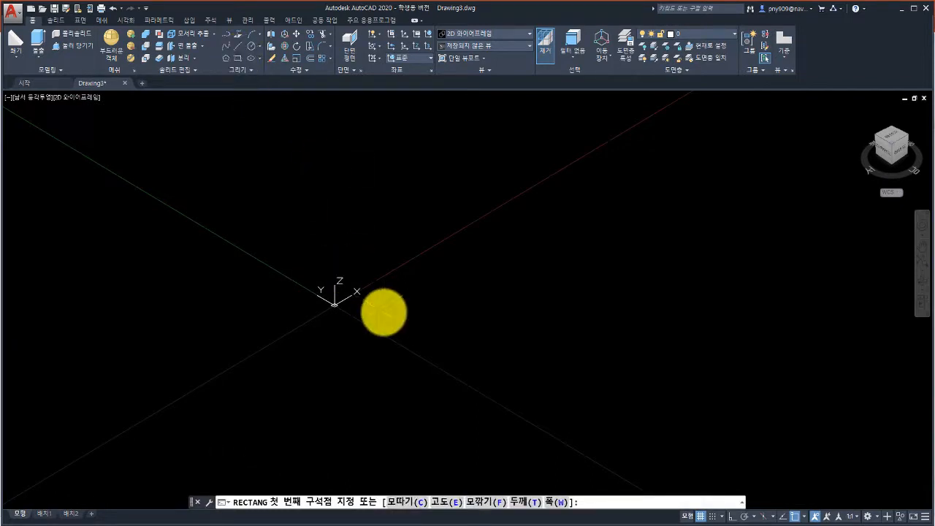
click(384, 312)
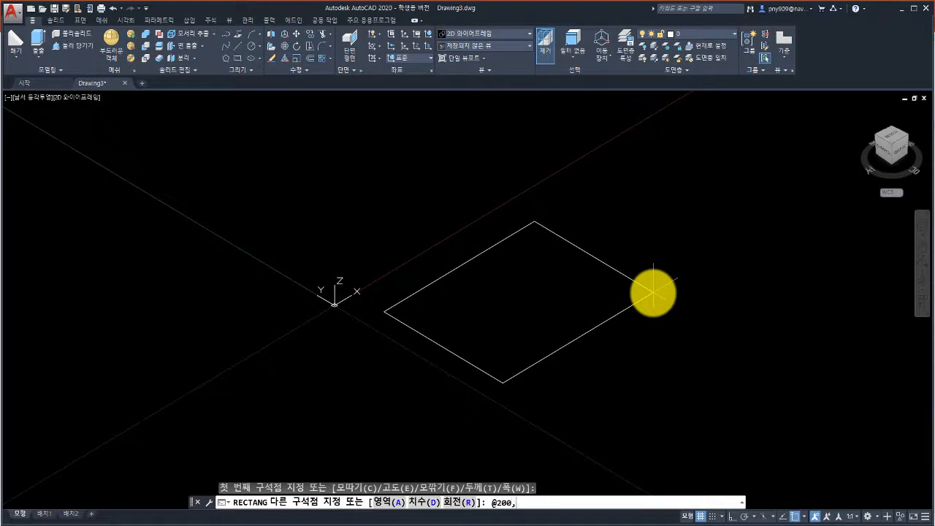
key(Return)
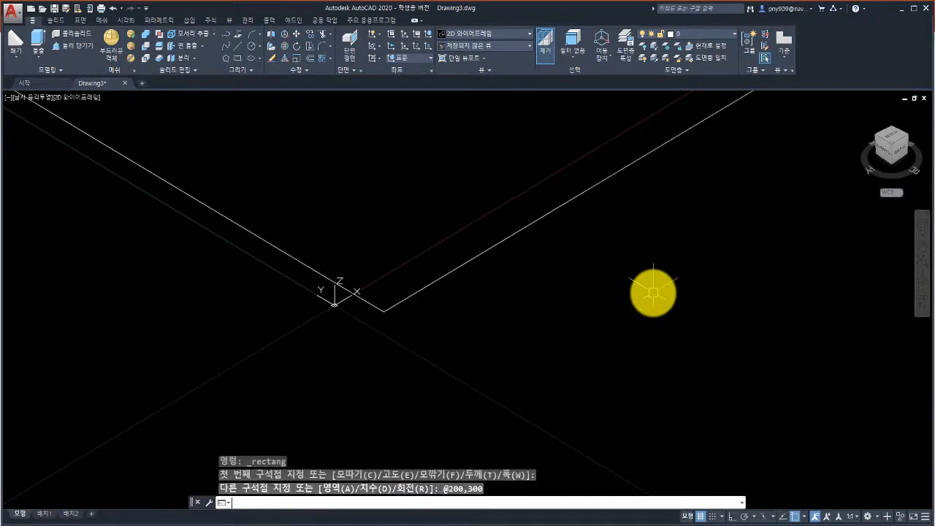
scroll(402, 227, down, 8)
middle_drag(405, 228, 364, 412)
scroll(380, 365, down, 6)
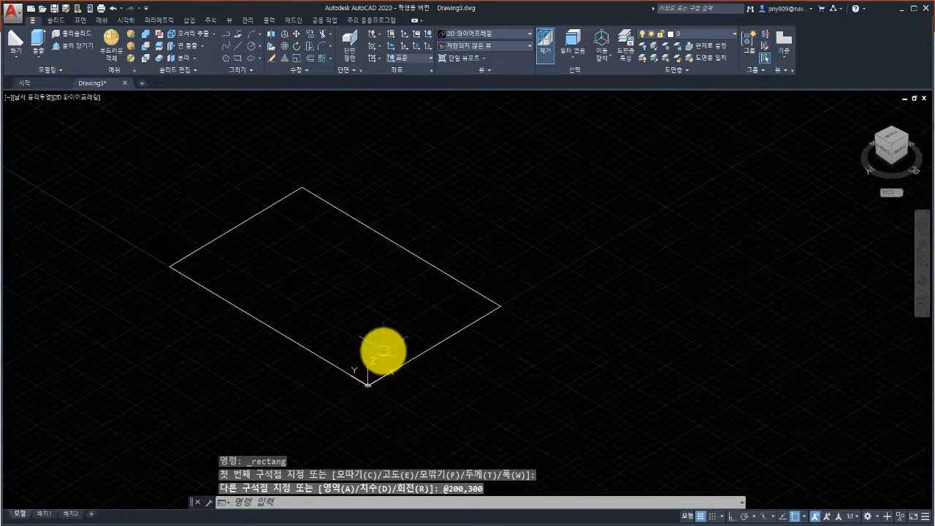
scroll(379, 362, up, 3)
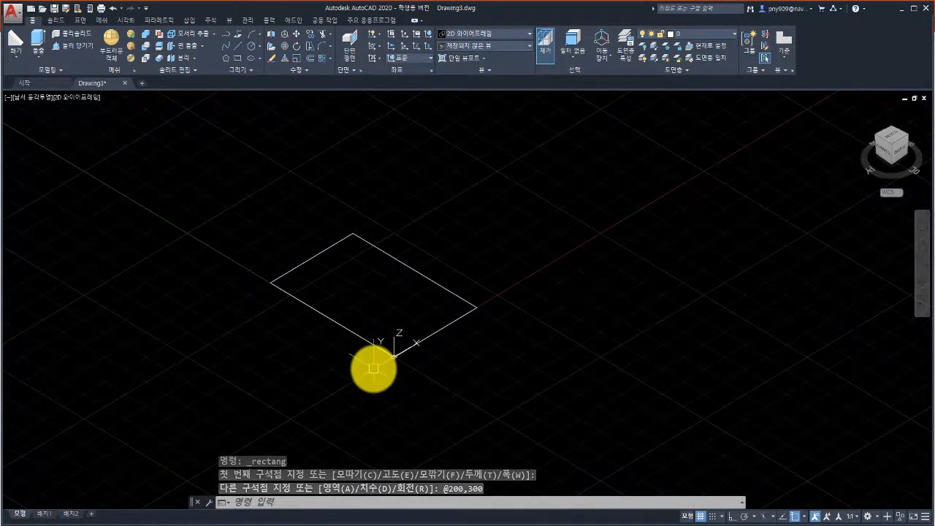
Turn off the grid display in the model space
key(F7)
scroll(383, 324, up, 4)
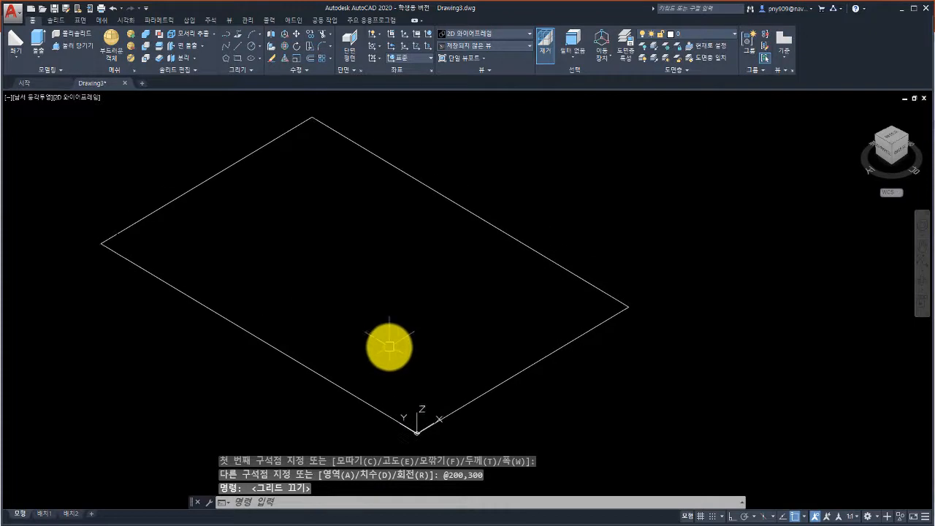
scroll(370, 319, up, 2)
scroll(321, 144, down, 4)
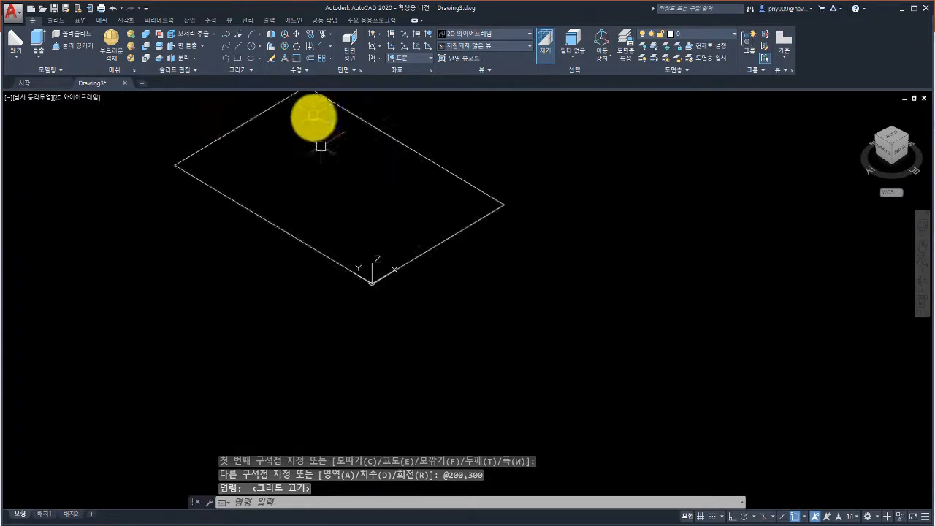
Explode the rectangle into separate lines
click(298, 70)
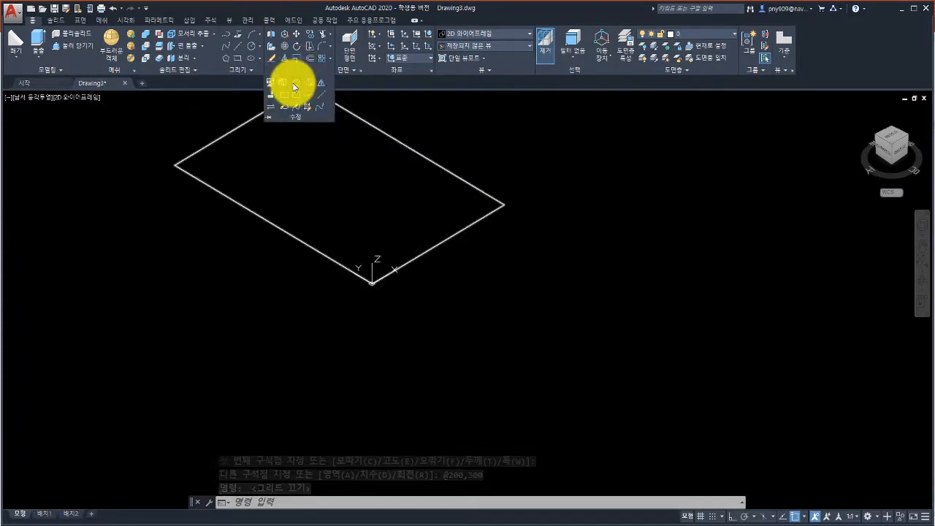
click(296, 80)
click(290, 234)
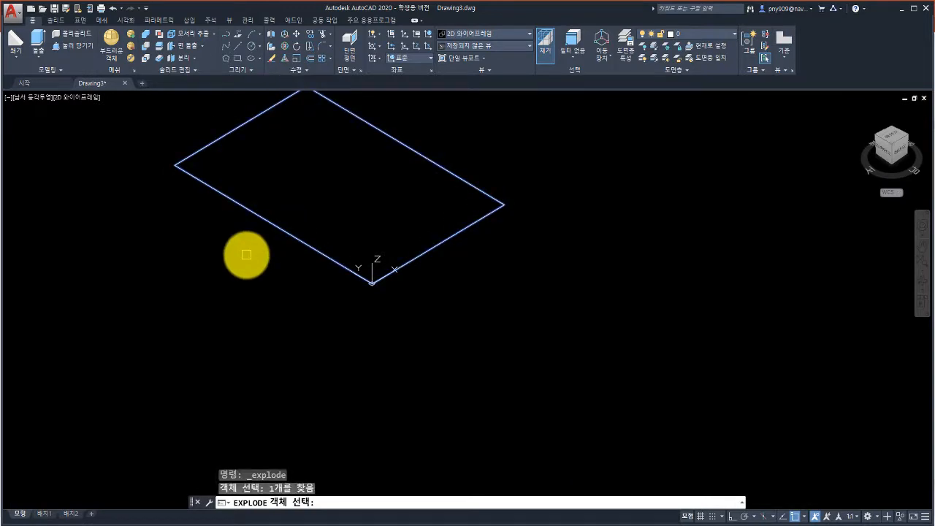
key(Return)
middle_drag(248, 253, 219, 348)
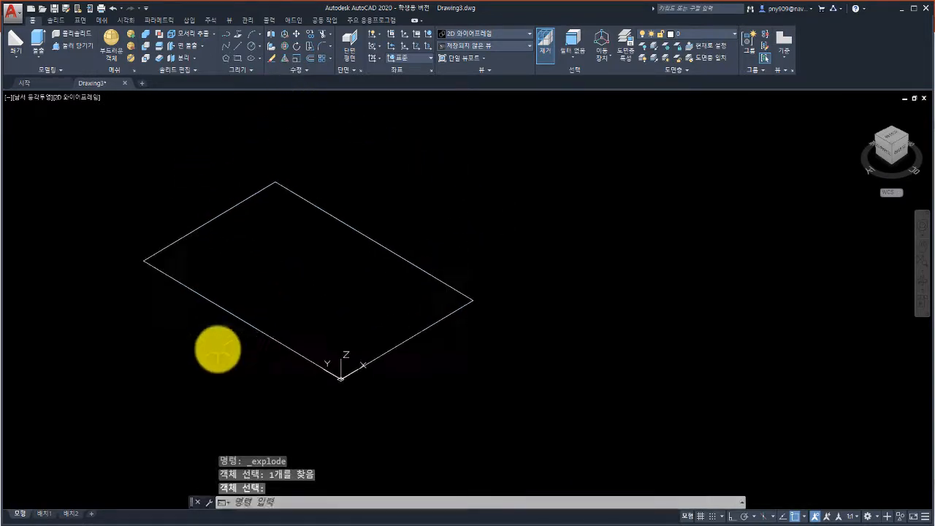
Copy all four exploded lines from a corner base point to a free spot beside the original
click(308, 36)
click(94, 155)
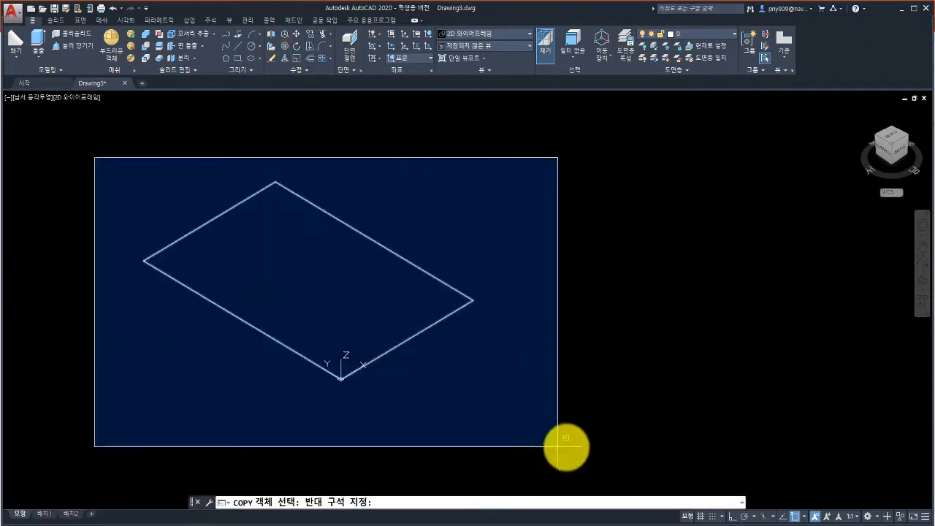
click(555, 444)
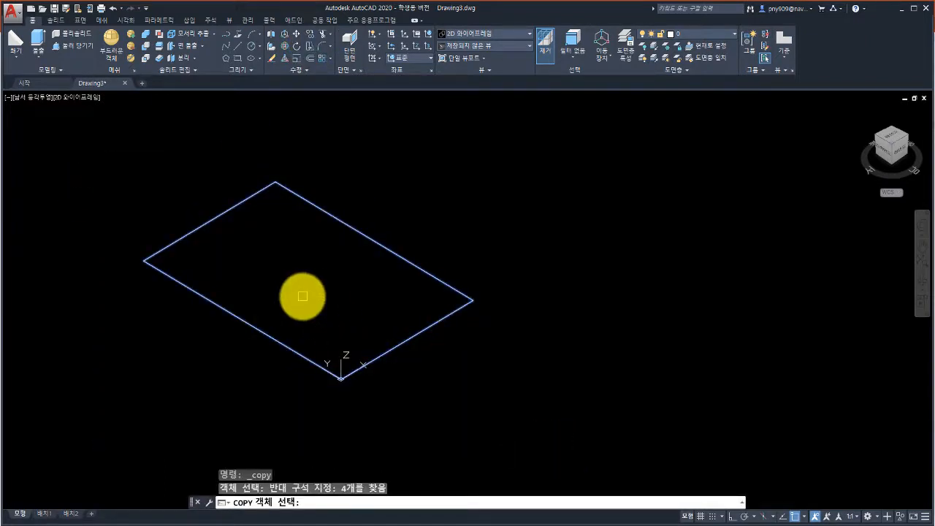
key(Return)
click(144, 260)
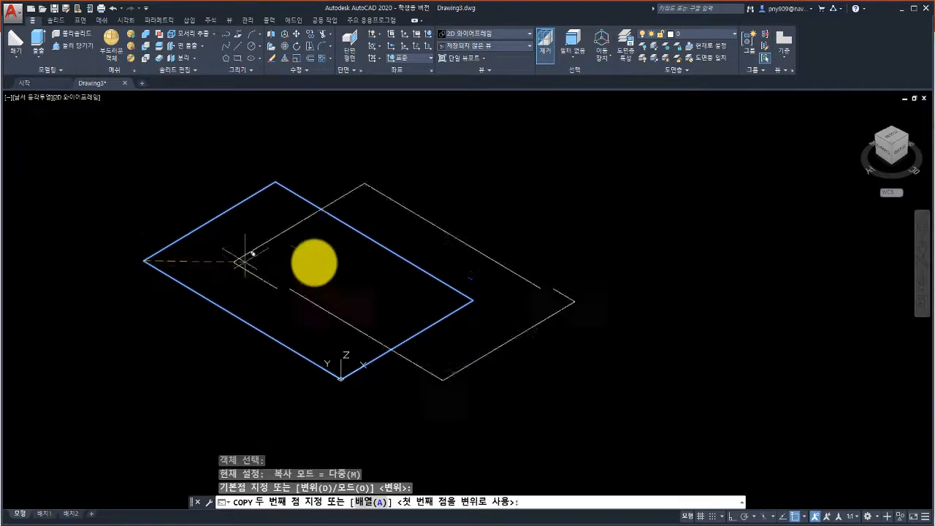
click(567, 274)
middle_drag(463, 282, 367, 269)
key(Return)
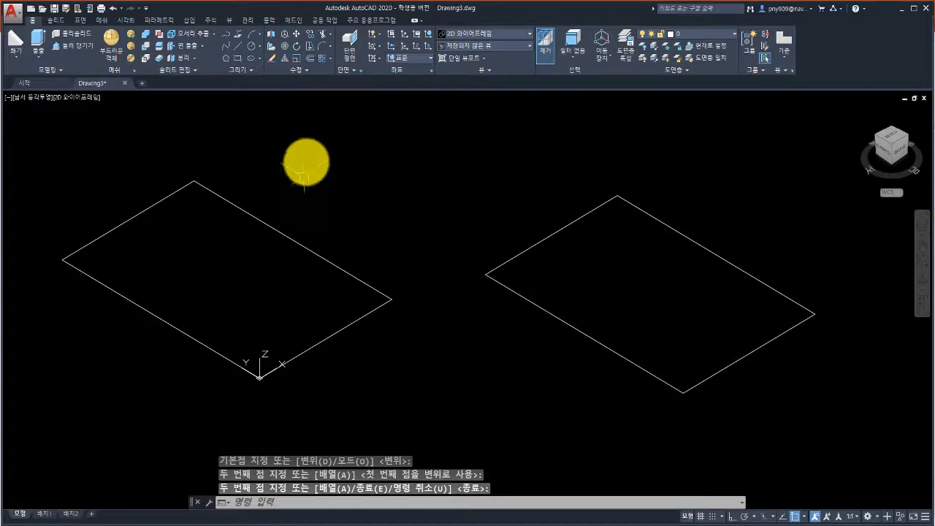
Join the four lines of the original rectangle at the origin into one polyline and check it by selecting it
click(298, 70)
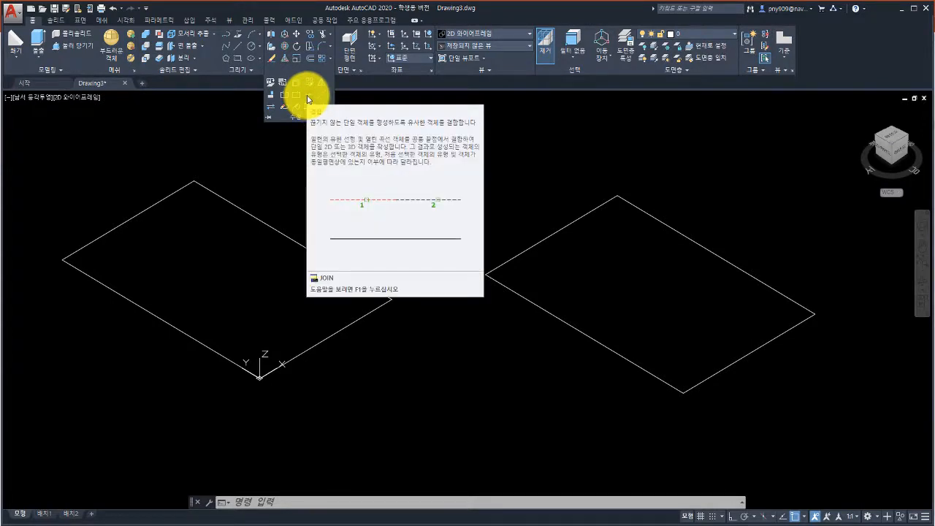
click(307, 98)
click(36, 185)
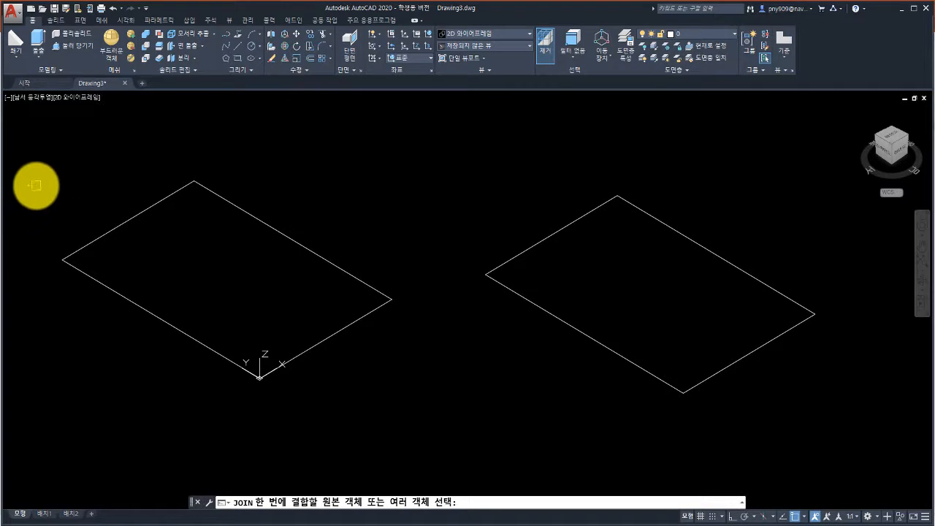
click(392, 385)
click(392, 385)
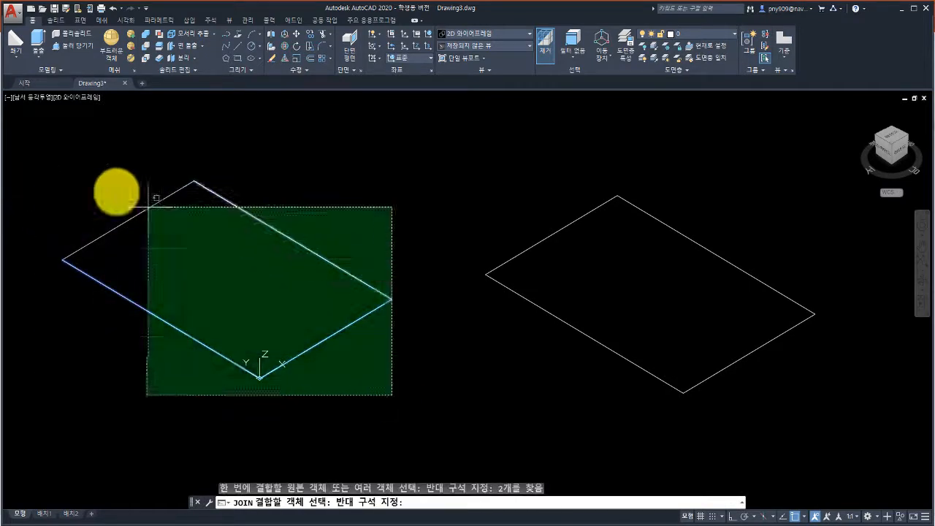
click(84, 171)
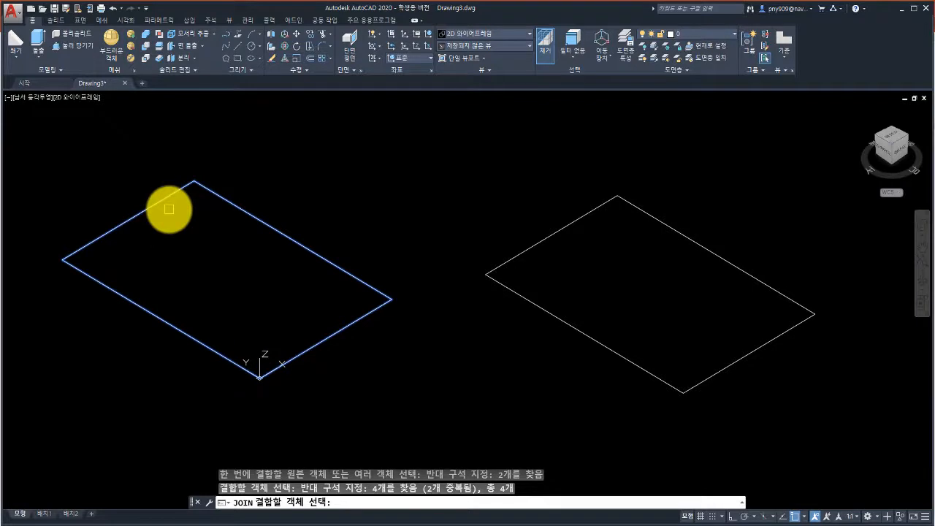
key(Return)
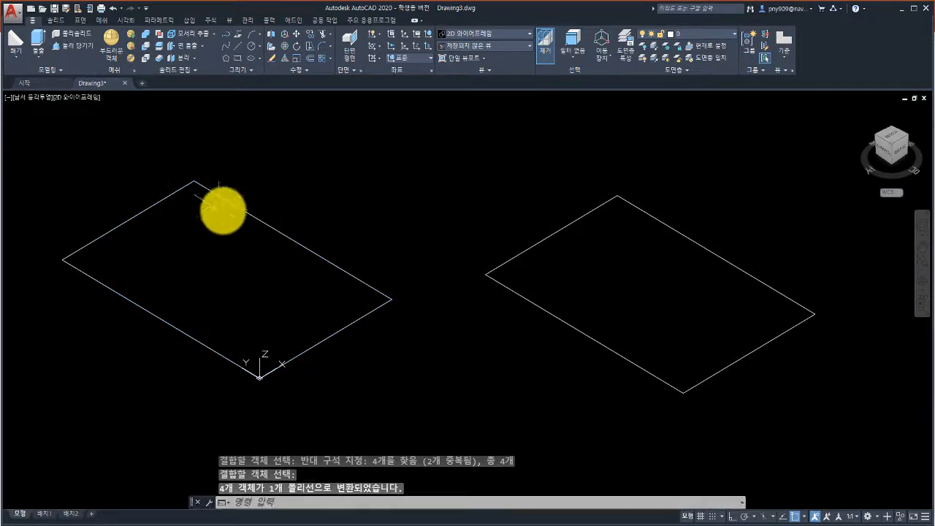
click(233, 205)
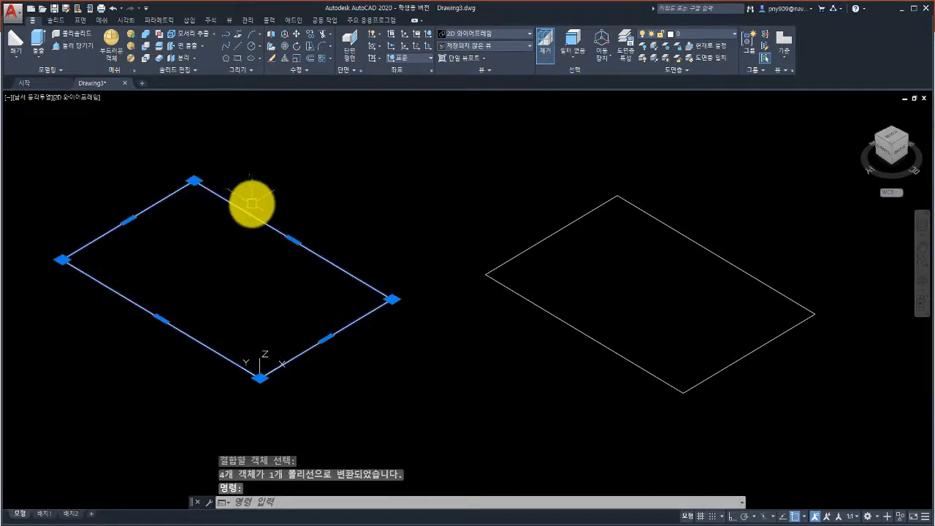
key(Escape)
Use Edit Polyline to convert one edge of the copied rectangle to a polyline and join all four edges to it
middle_drag(455, 274, 329, 280)
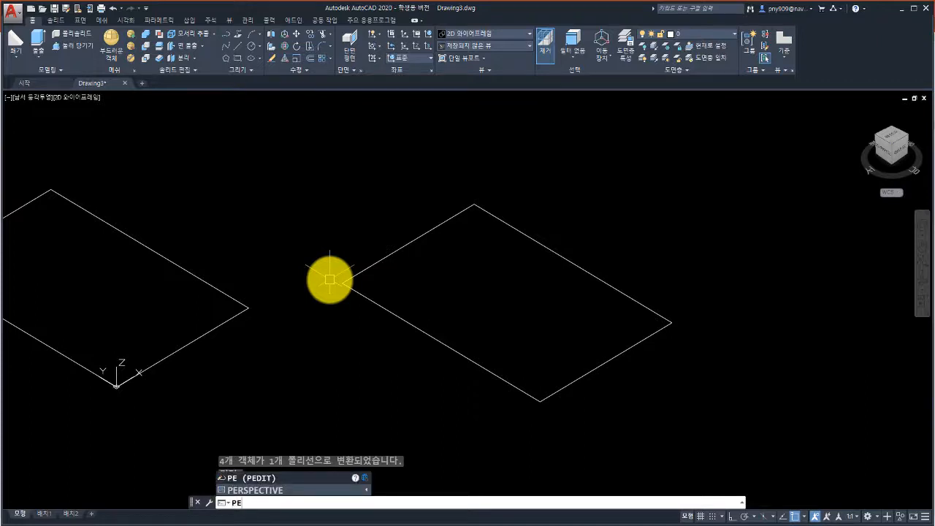
key(Return)
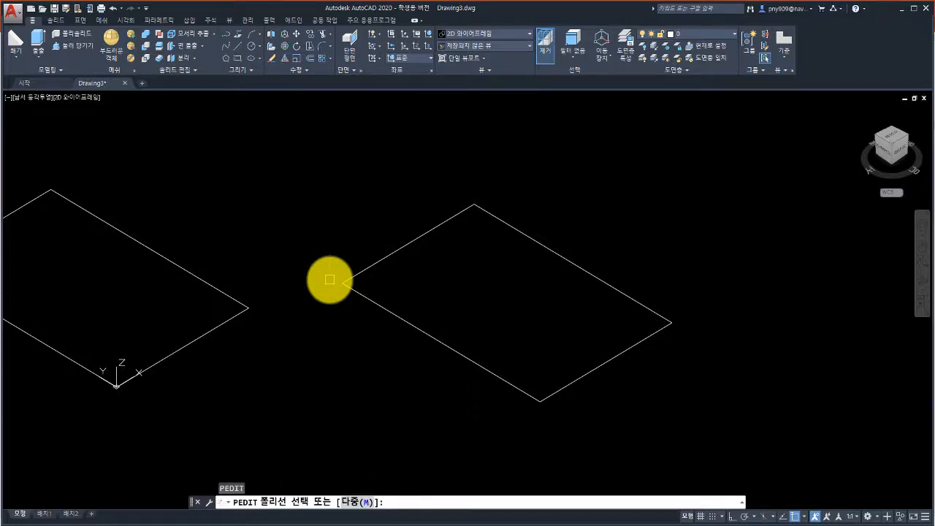
key(Escape)
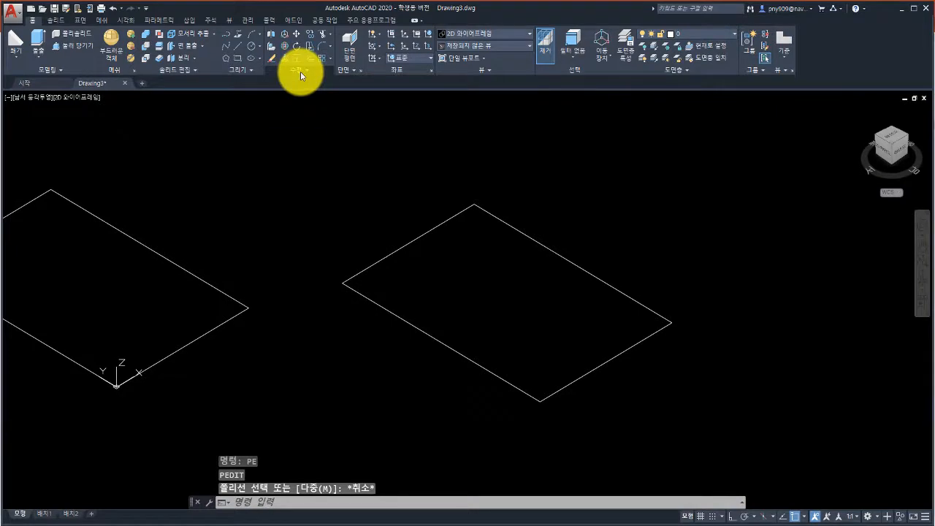
click(300, 71)
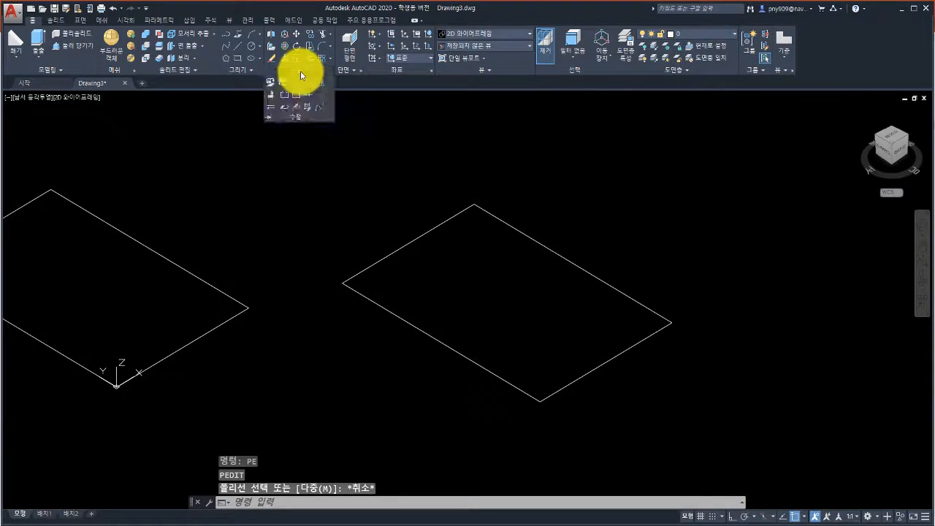
click(284, 109)
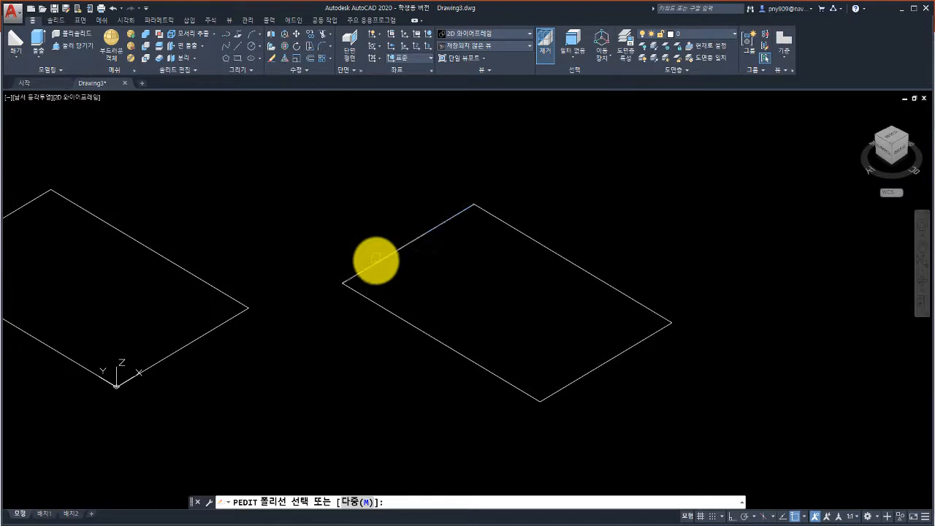
click(375, 260)
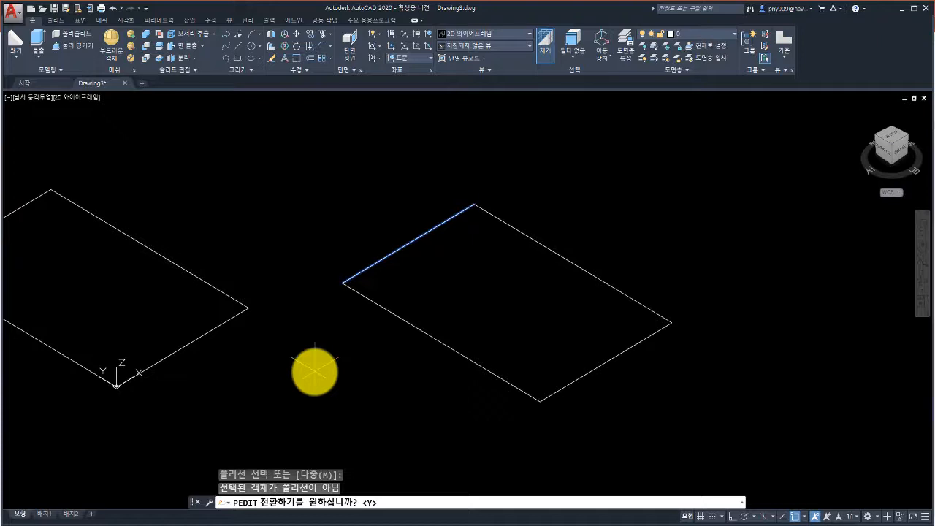
key(Return)
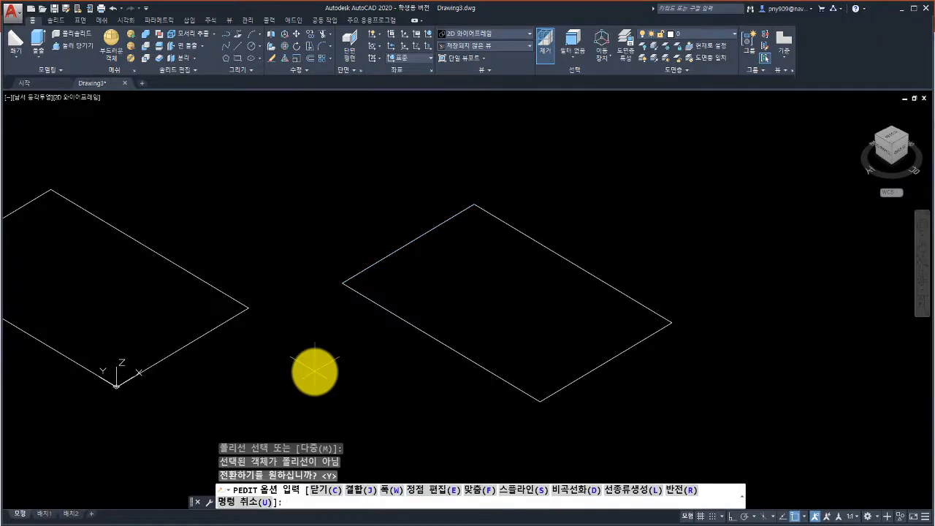
click(362, 496)
click(326, 177)
click(674, 406)
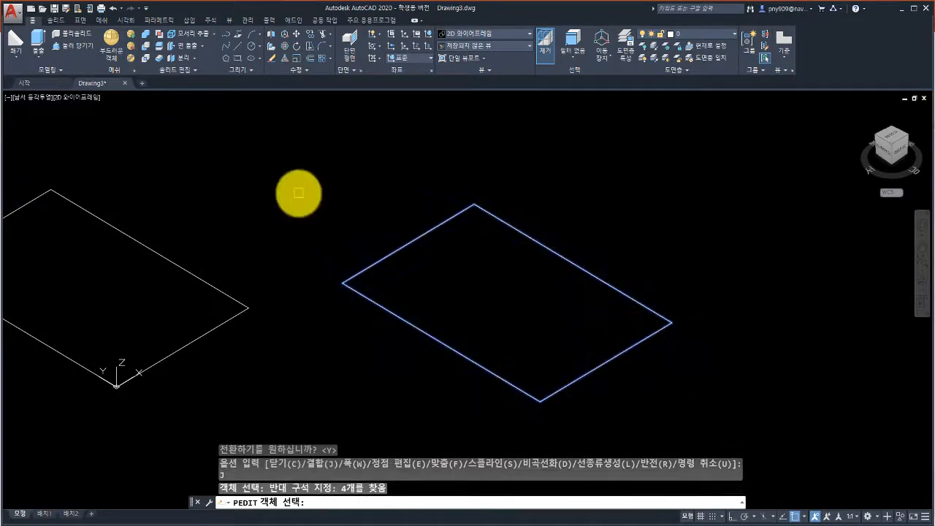
key(Return)
key(Return)
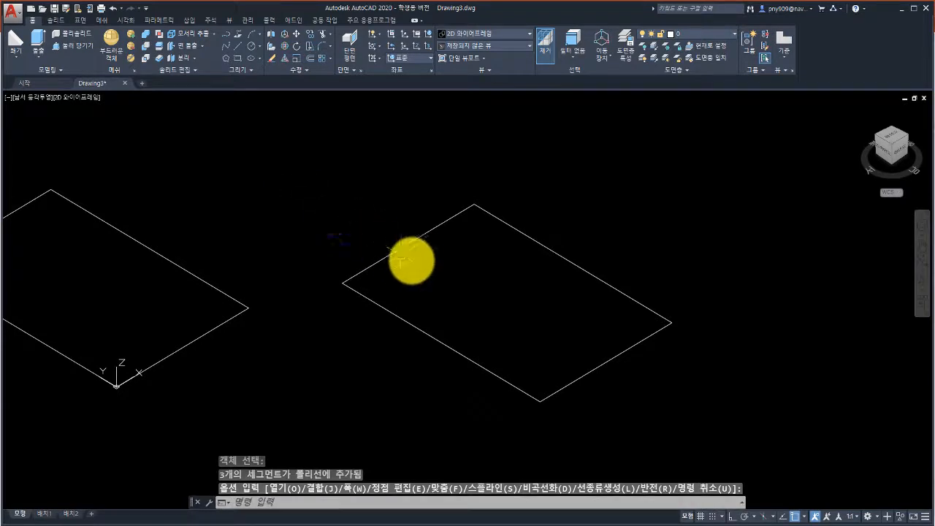
Select the copied rectangle to check whether its edges form a single object, and clear the selection
click(377, 261)
middle_drag(377, 261, 427, 274)
scroll(420, 270, down, 2)
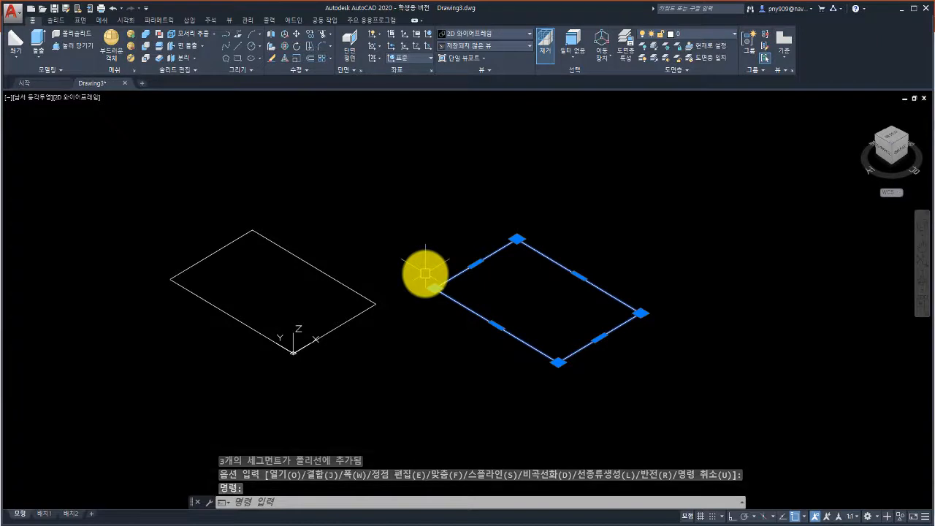
key(Escape)
key(Escape)
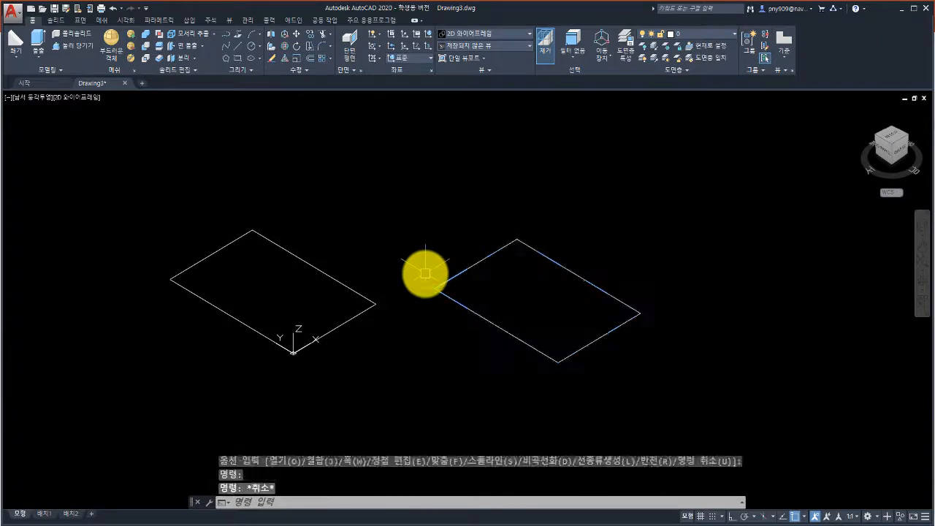
middle_drag(405, 277, 418, 282)
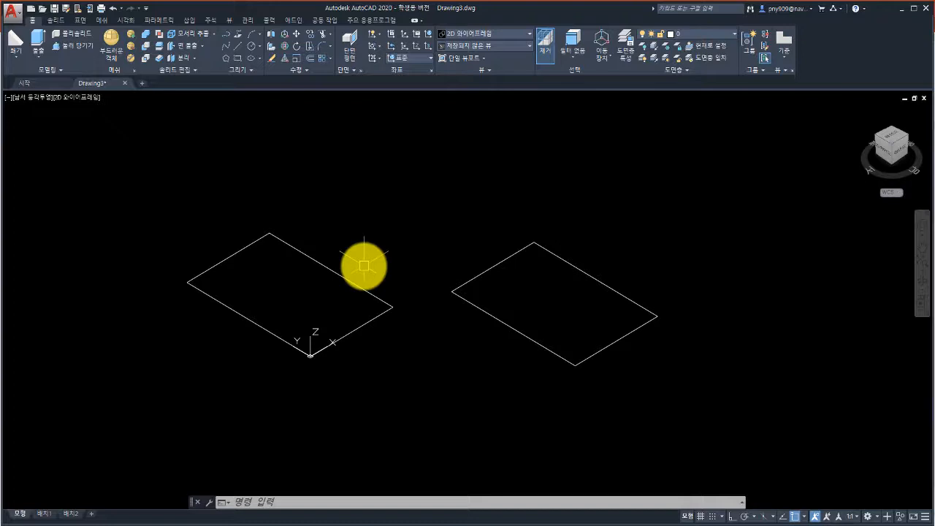
middle_drag(364, 265, 344, 292)
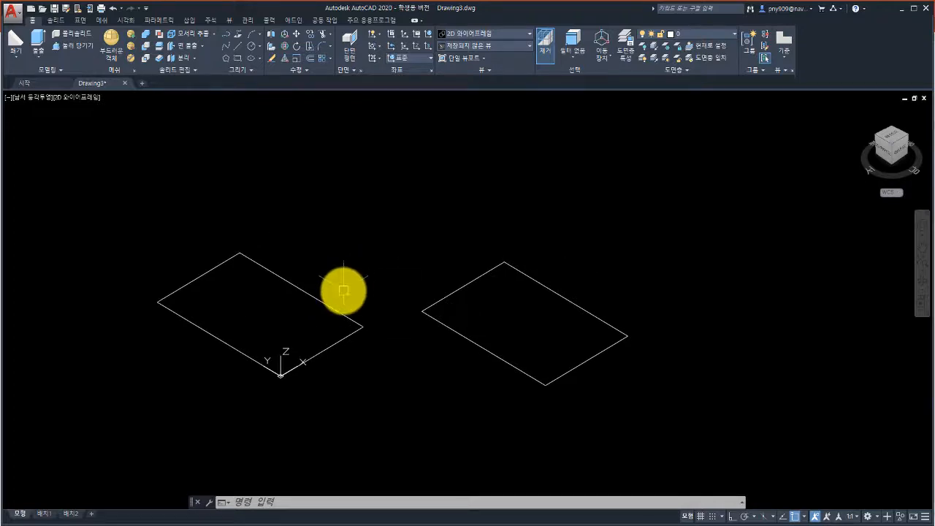
scroll(344, 291, down, 2)
mouse_move(339, 290)
middle_down()
mouse_move(351, 278)
mouse_move(303, 258)
mouse_move(352, 284)
mouse_move(334, 293)
middle_up()
scroll(316, 276, up, 2)
scroll(356, 278, down, 2)
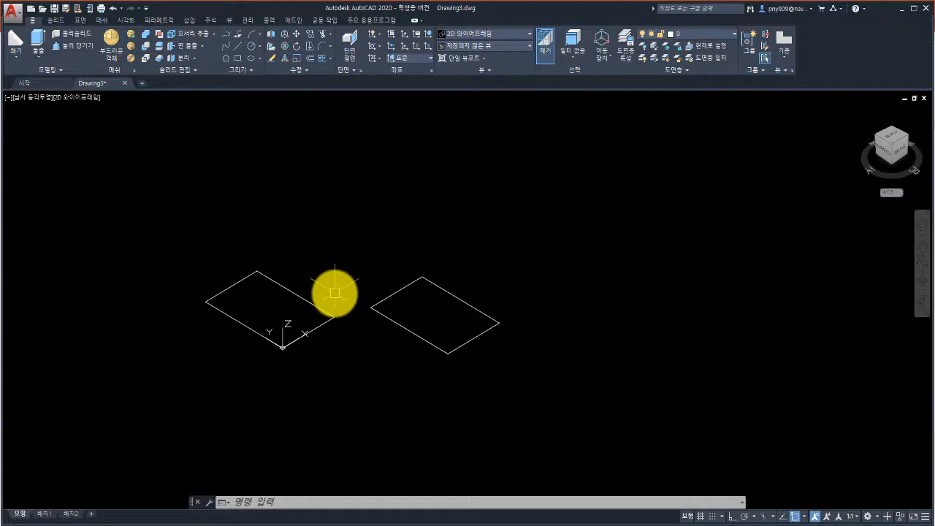
mouse_move(335, 293)
middle_down()
mouse_move(198, 249)
mouse_move(295, 273)
middle_up()
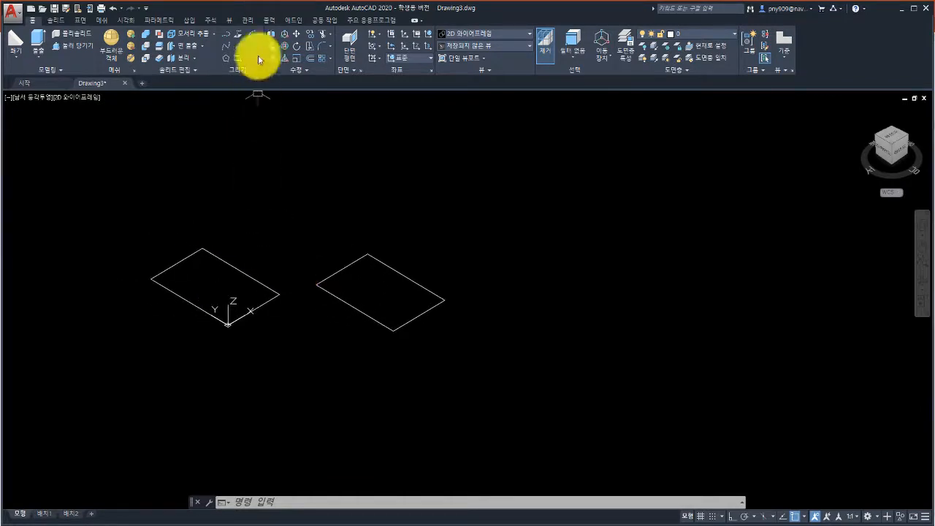
Move the copied rectangle toward the original so that it overlaps the original's corner nearest to it
click(297, 35)
click(460, 337)
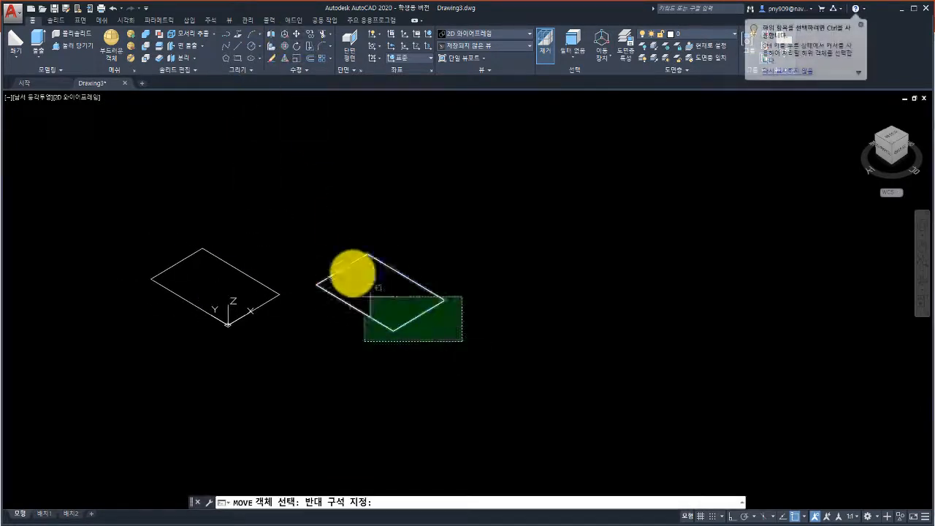
click(330, 231)
key(Return)
click(391, 328)
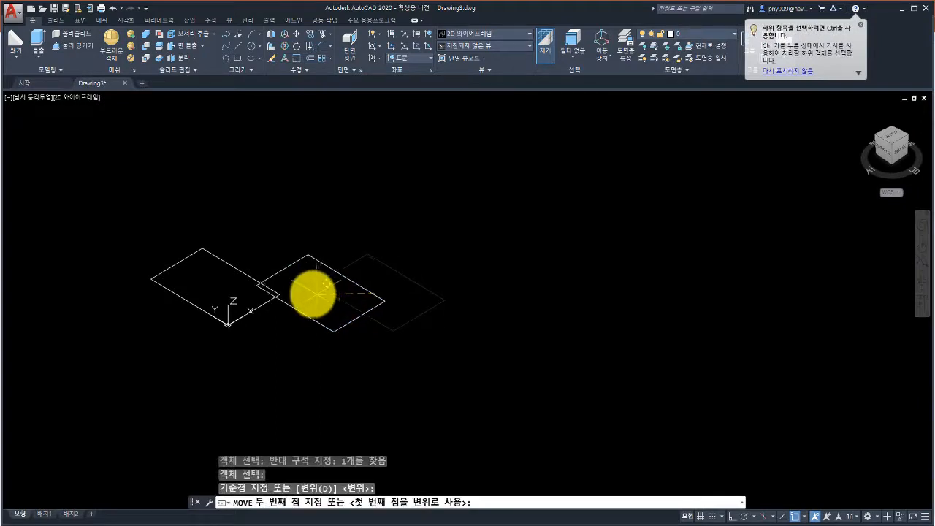
click(305, 323)
scroll(305, 316, up, 2)
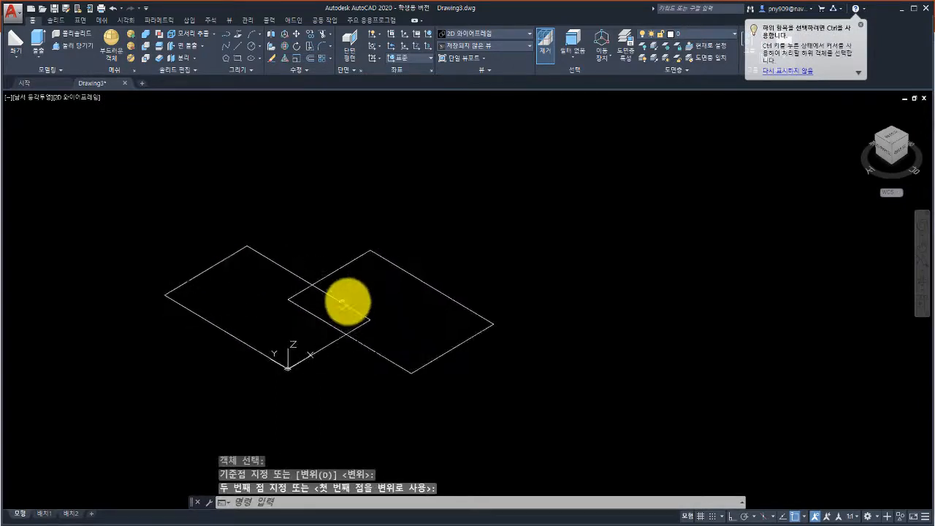
Copy both overlapping rectangles together to two free spots in a row beside the originals
click(310, 34)
click(127, 200)
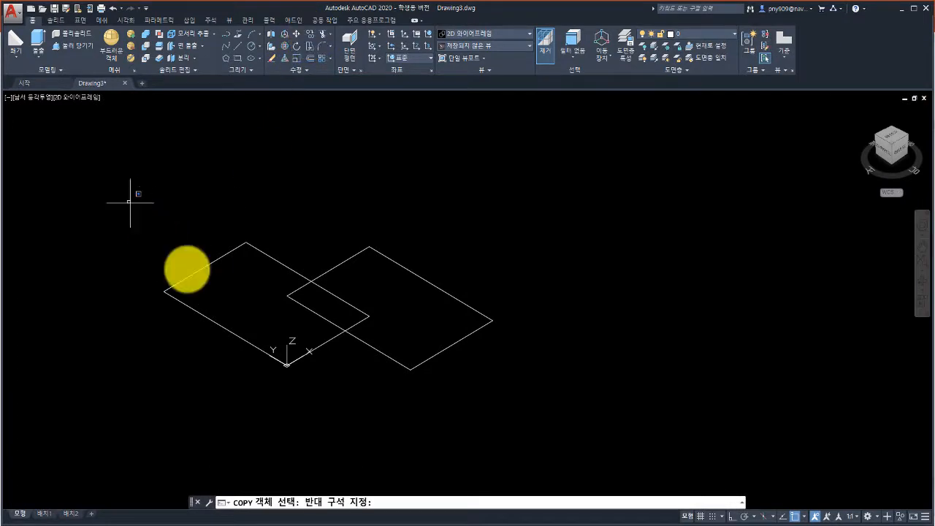
click(553, 448)
key(Return)
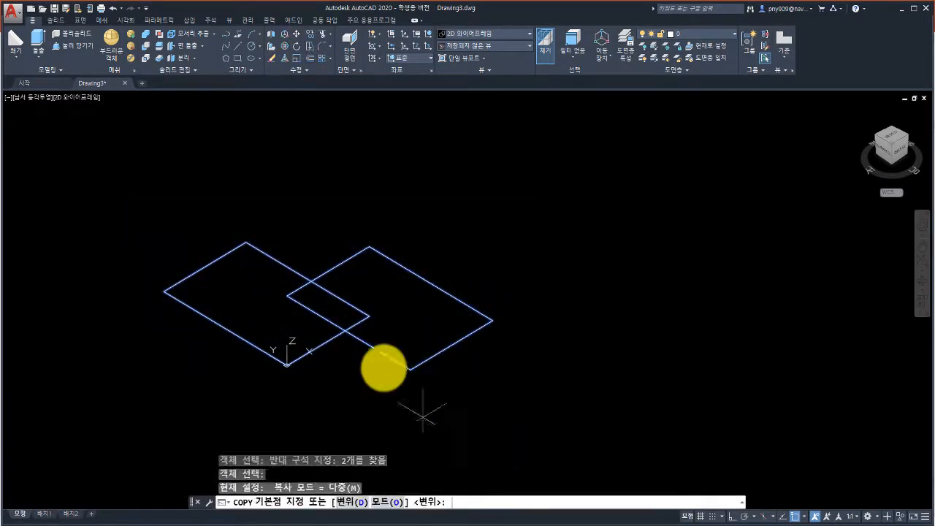
click(224, 307)
scroll(434, 309, down, 3)
middle_drag(434, 309, 298, 295)
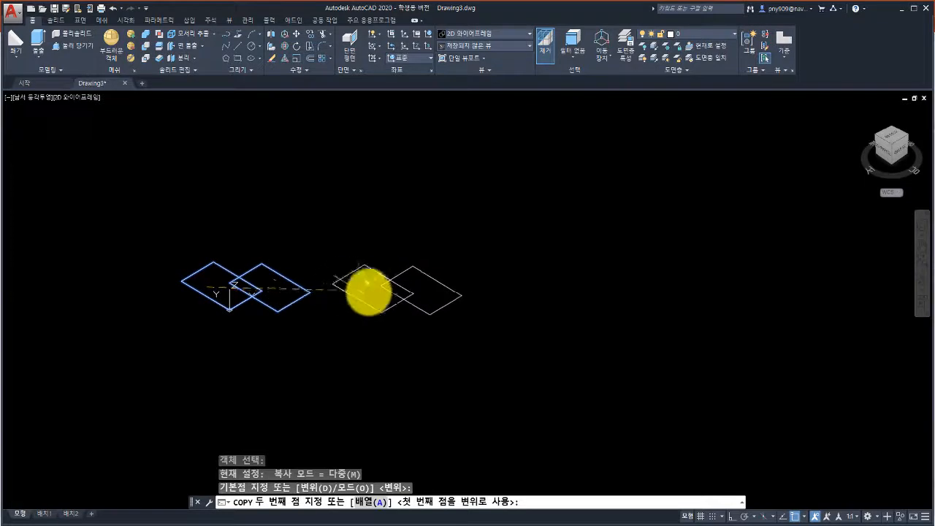
click(405, 299)
click(578, 306)
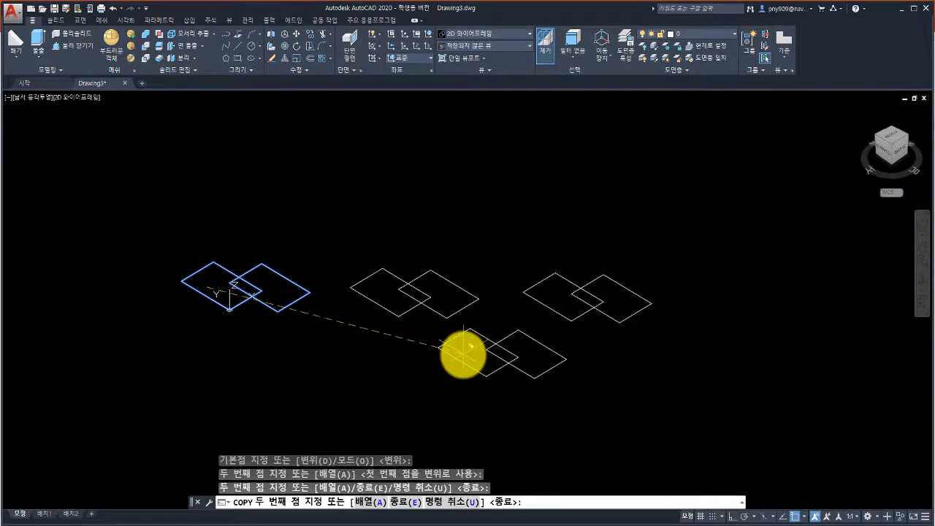
key(Return)
scroll(303, 333, up, 3)
middle_drag(299, 324, 298, 358)
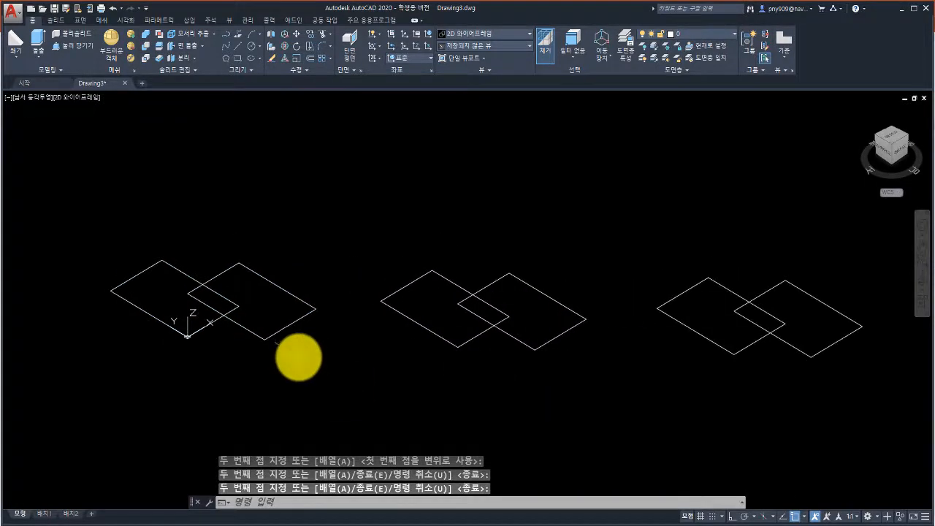
Extrude all six rectangles upward together as solids to a height of about 249
click(33, 40)
click(71, 173)
click(888, 407)
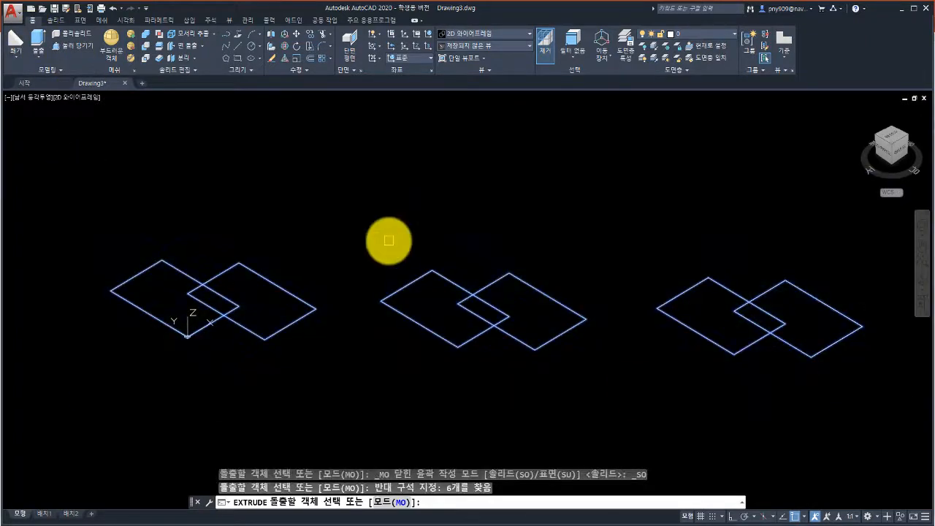
key(Return)
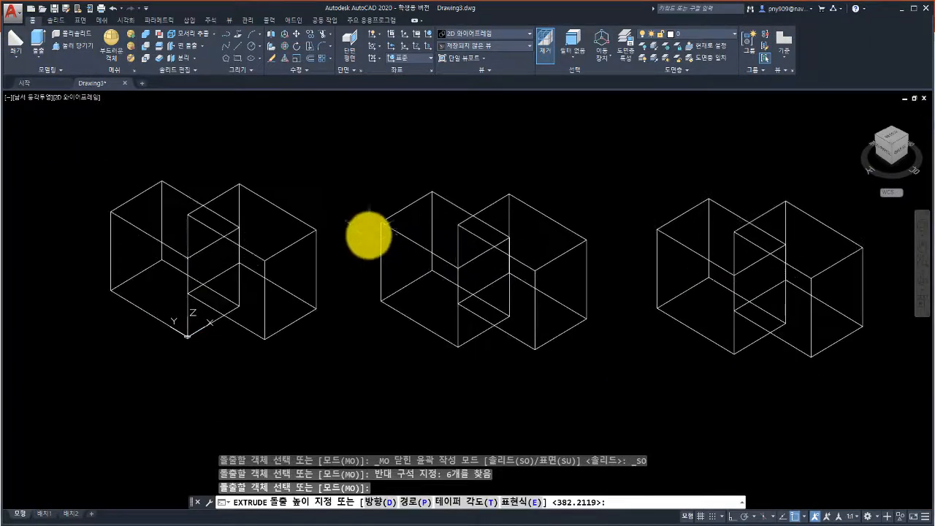
click(368, 235)
key(Return)
middle_drag(298, 211, 259, 236)
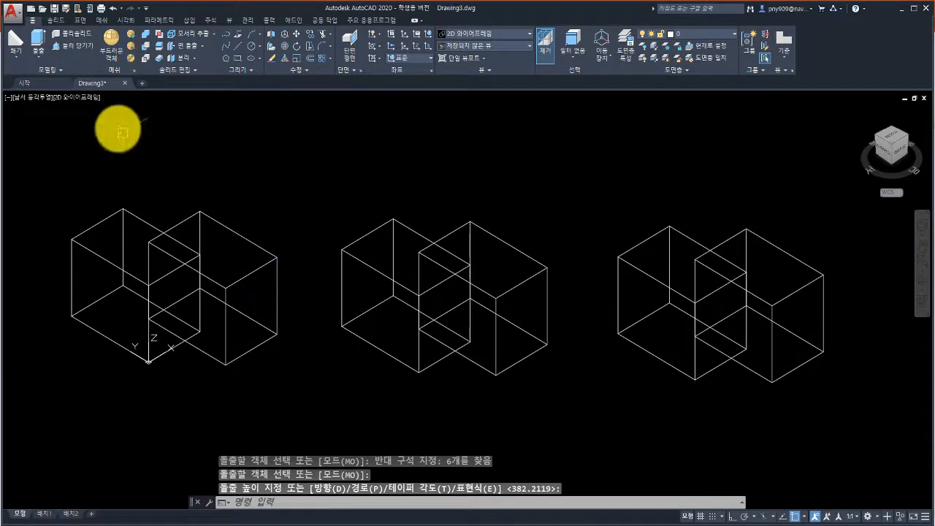
Switch the visual style to Conceptual (개념) and check a box of the first pair by selecting it
click(85, 103)
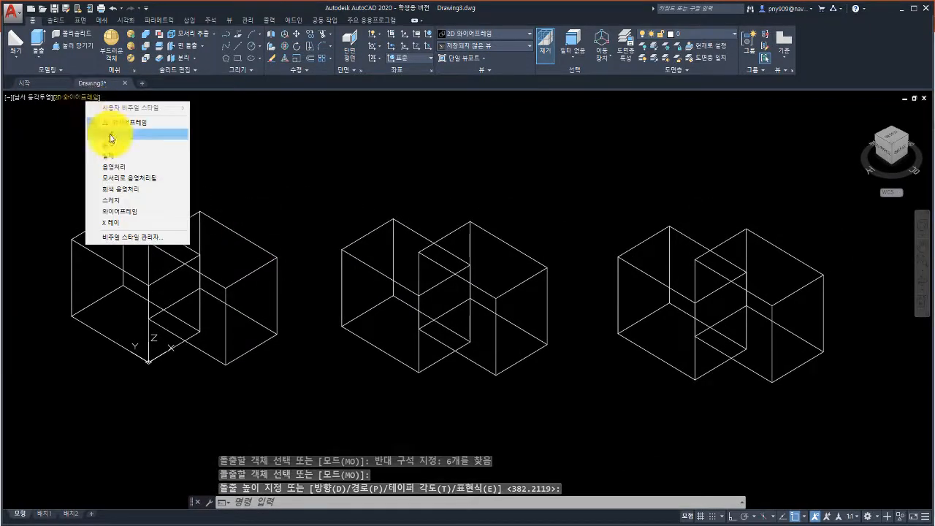
click(100, 139)
middle_drag(331, 233, 334, 235)
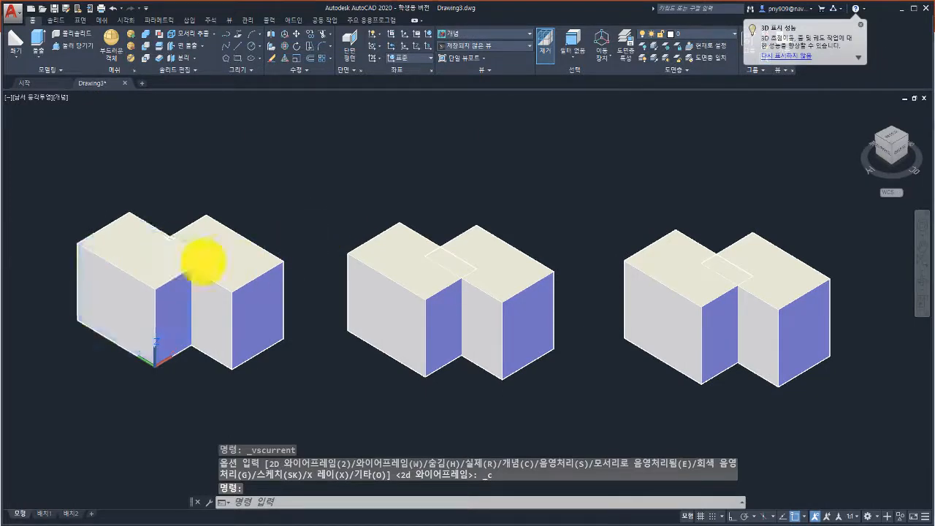
click(219, 298)
key(Escape)
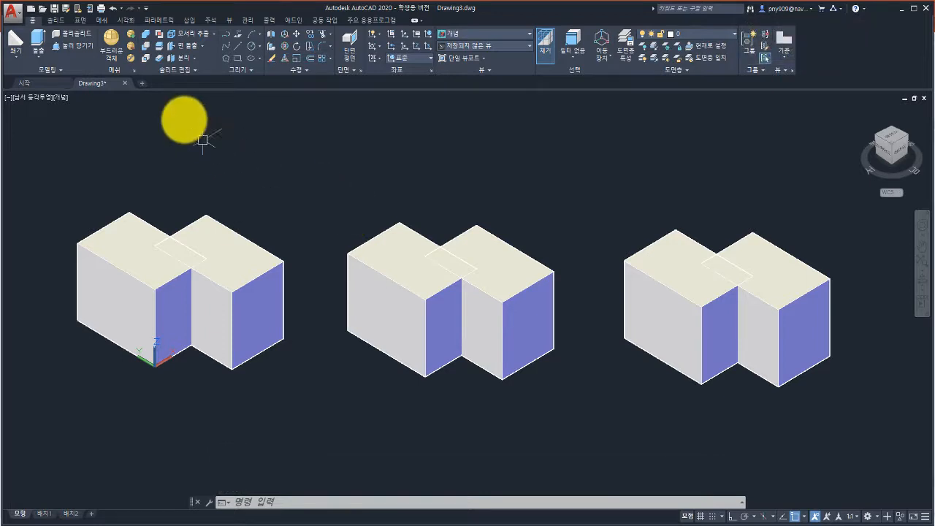
Union the two overlapping boxes at the origin and check the combined solid by selecting it
click(147, 38)
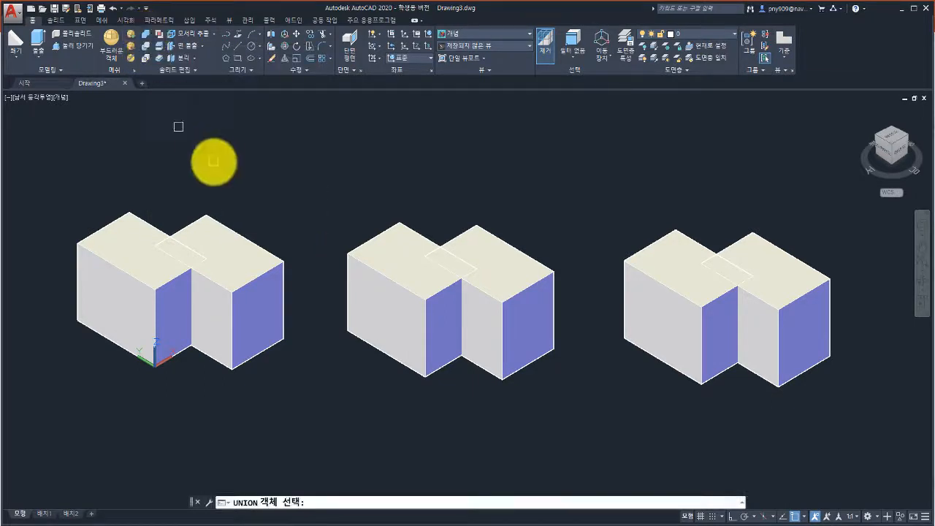
click(128, 239)
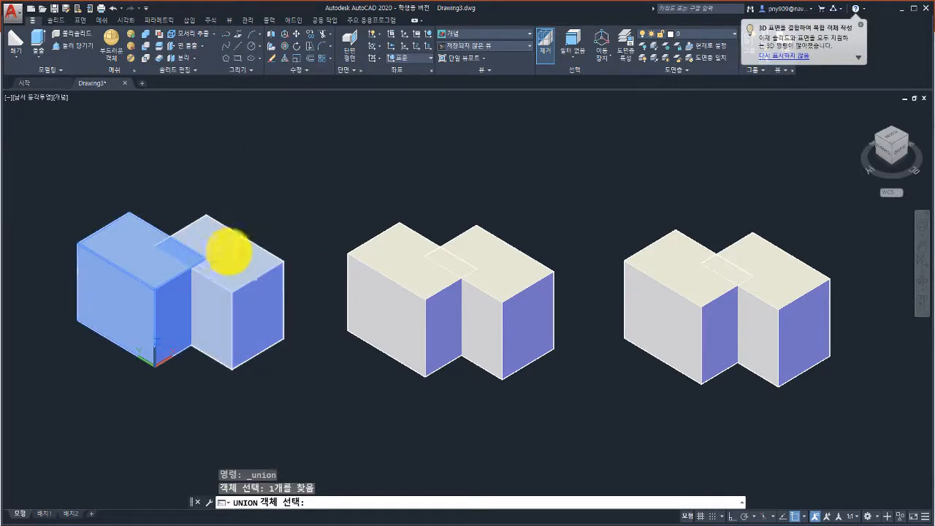
click(227, 241)
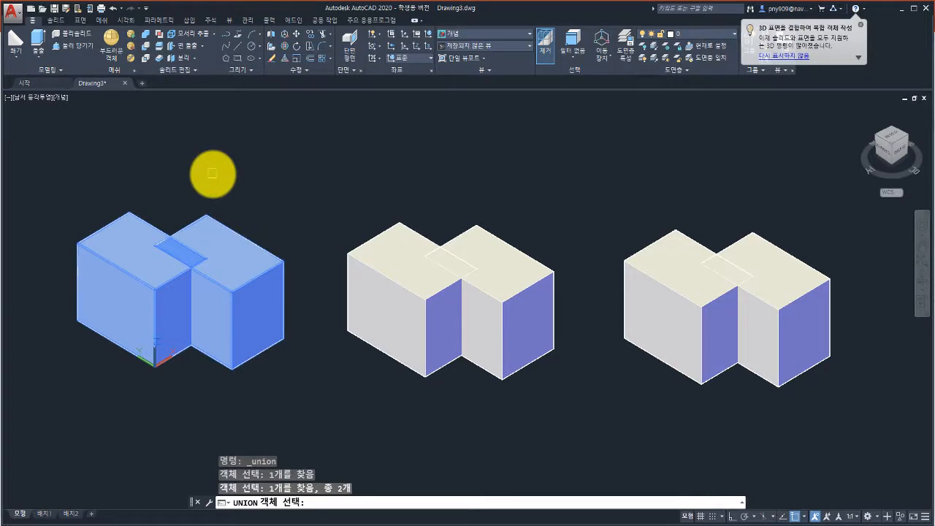
key(Return)
key(Return)
click(212, 284)
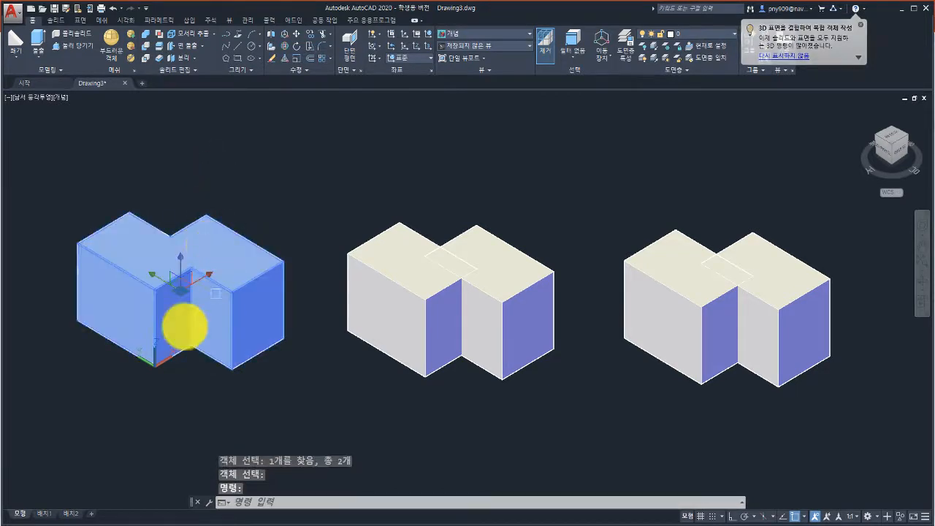
middle_drag(287, 253, 235, 250)
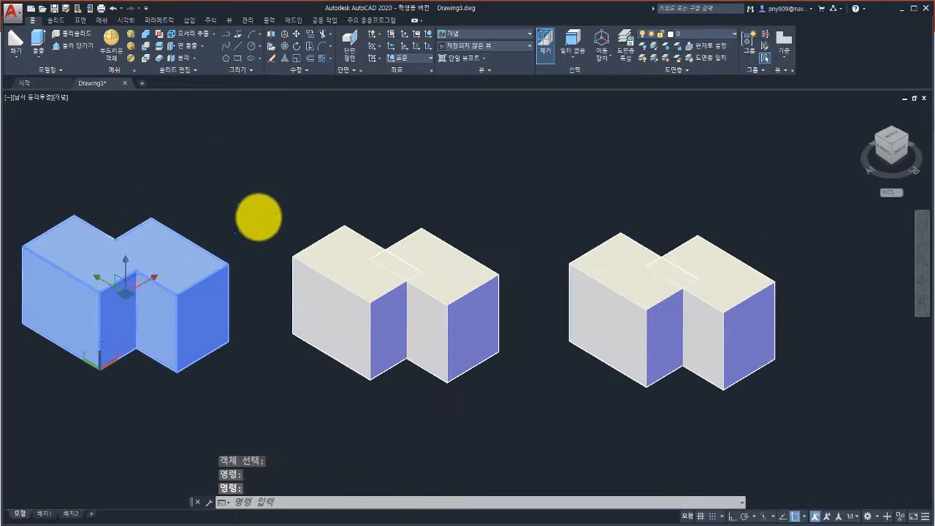
key(Escape)
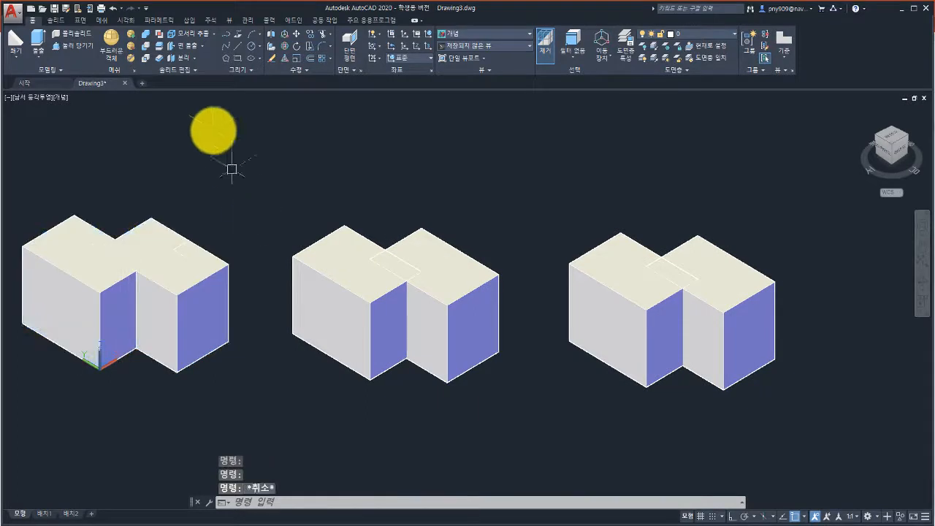
Subtract the right box from the left box in the middle pair
click(148, 50)
click(342, 243)
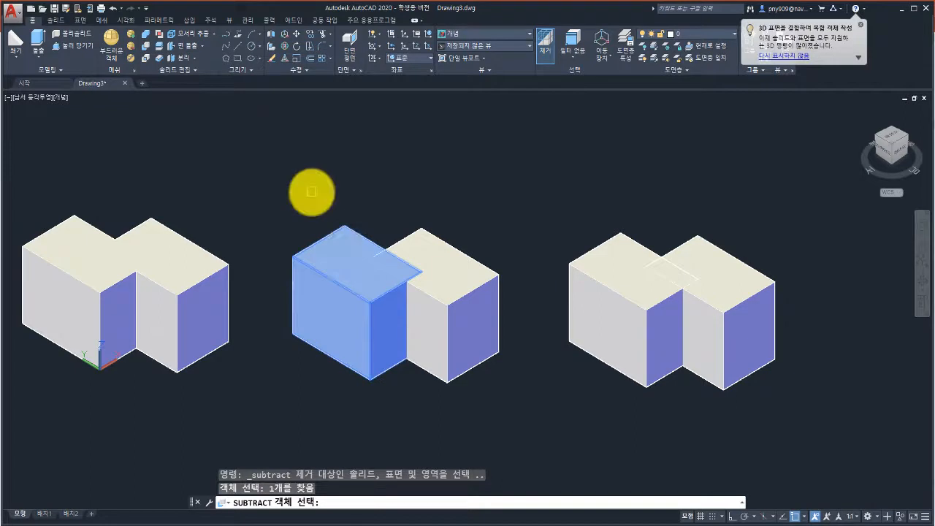
key(Return)
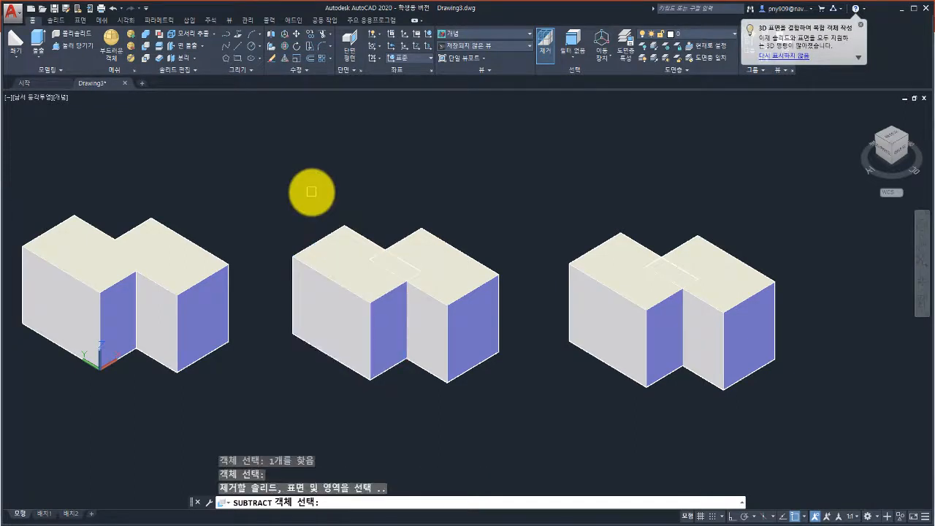
click(451, 254)
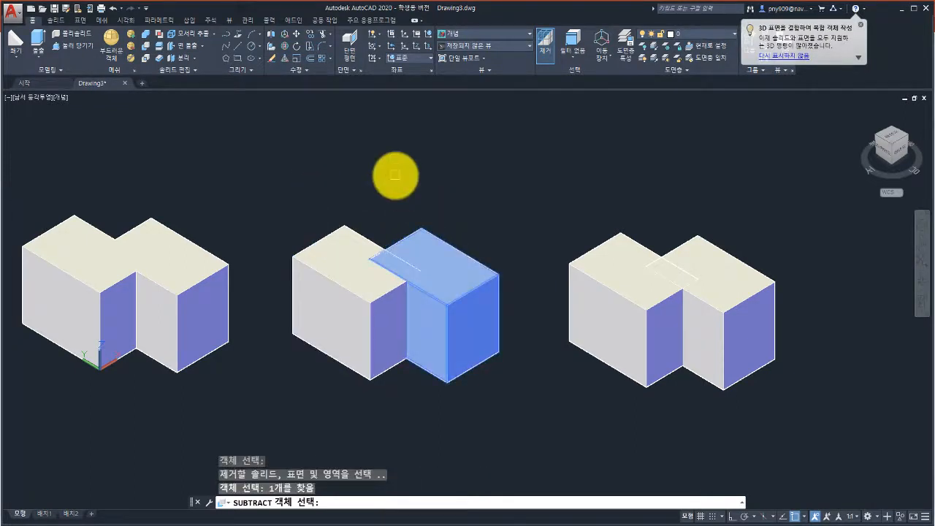
key(Return)
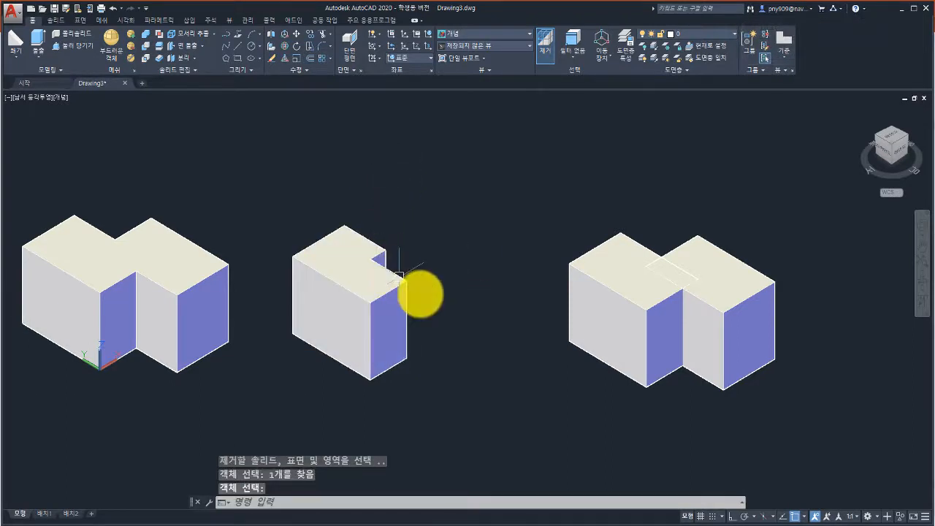
Intersect the two boxes of the third pair so that only their overlapping volume is kept
middle_drag(446, 271, 194, 247)
middle_drag(321, 242, 324, 253)
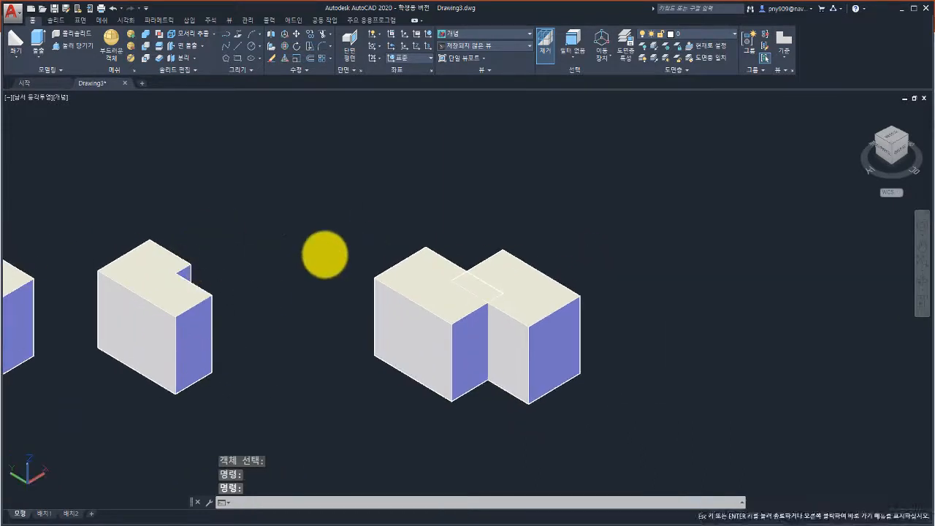
click(149, 64)
click(417, 260)
click(503, 288)
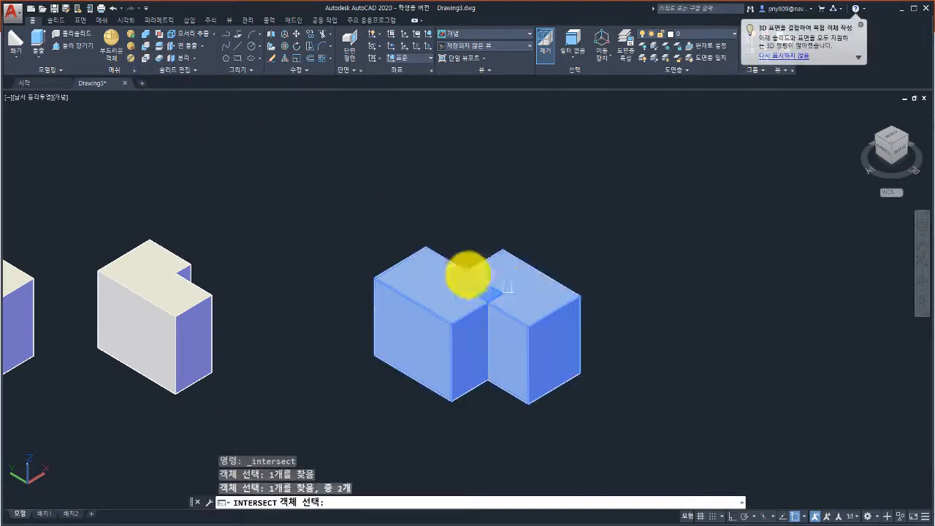
key(Return)
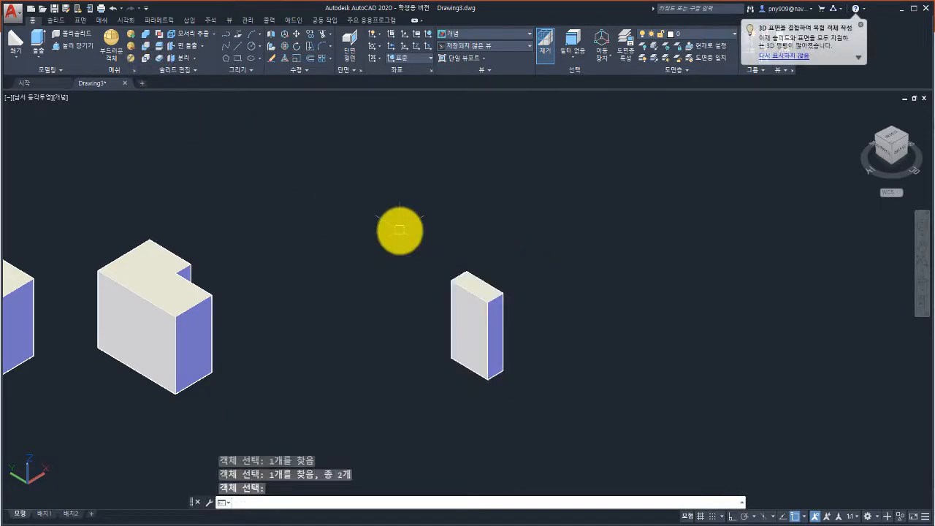
Examine the union, subtraction and intersection results side by side
middle_drag(454, 253, 570, 255)
scroll(513, 250, down, 4)
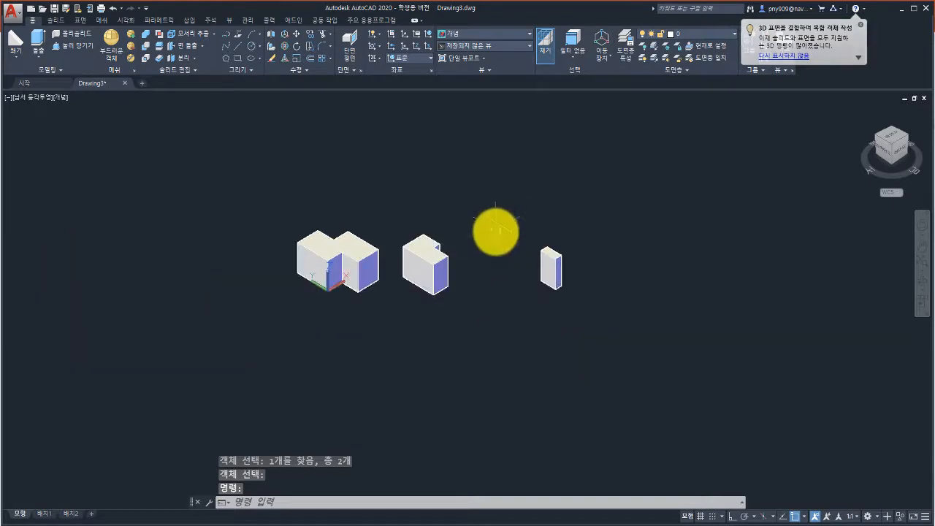
middle_drag(504, 233, 507, 292)
scroll(497, 288, up, 2)
middle_drag(431, 286, 378, 242)
scroll(405, 252, up, 2)
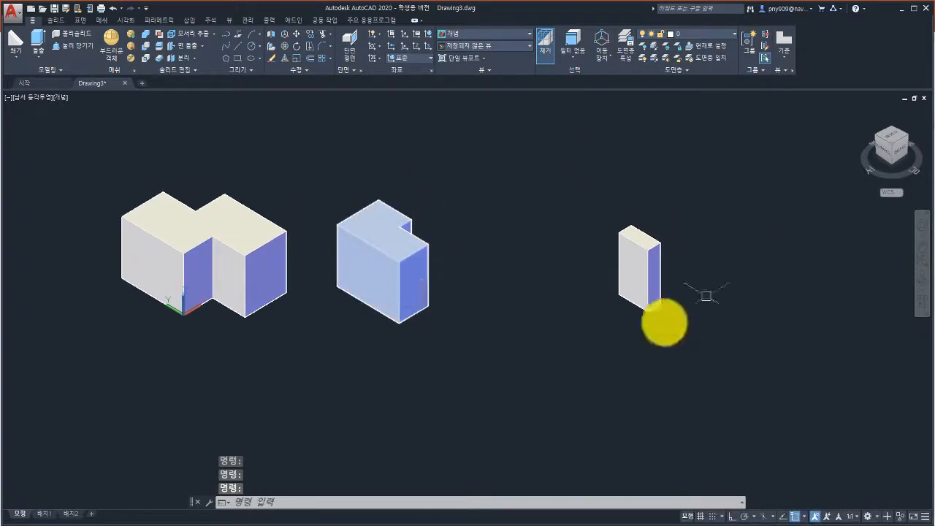
middle_drag(382, 288, 397, 269)
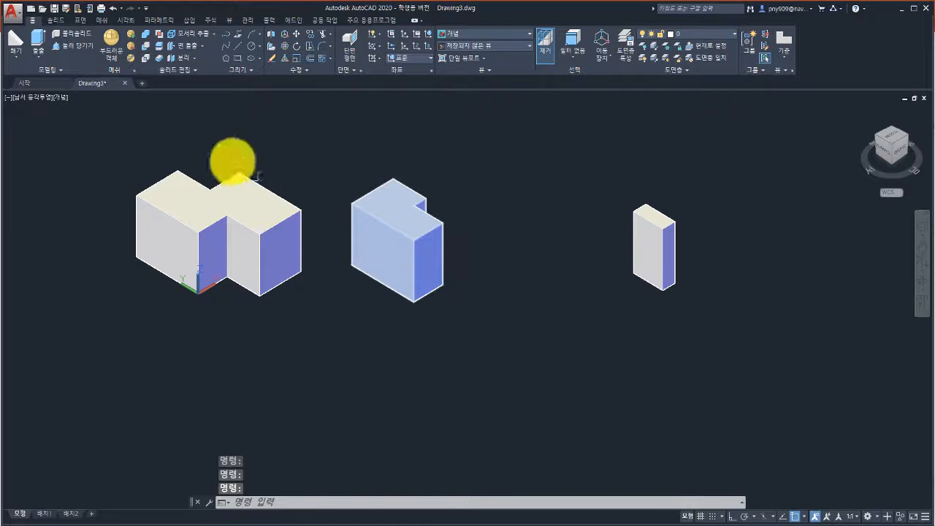
Draw a rectangle in the free area in front of the solids and a separate, smaller circle beside it
click(241, 58)
click(285, 378)
click(379, 378)
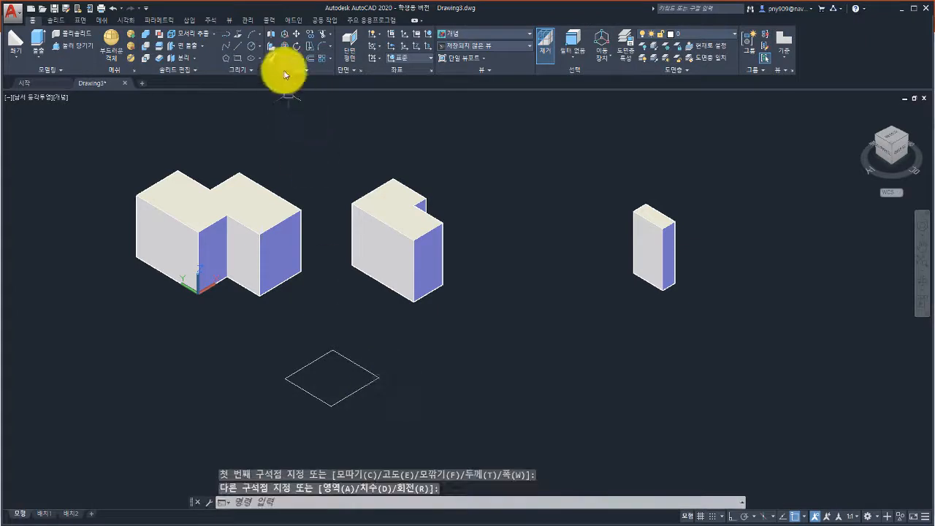
click(253, 50)
click(438, 402)
click(464, 398)
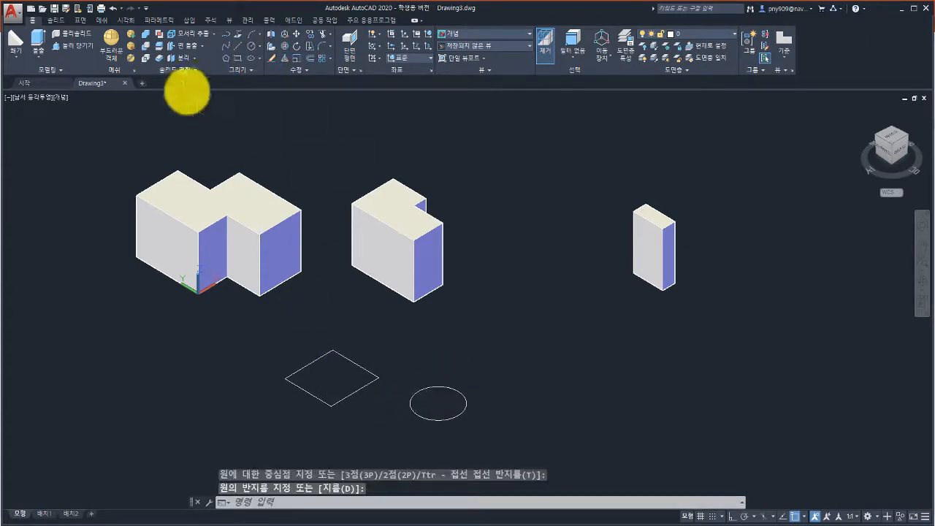
Extrude the new rectangle and circle upward together into a box and a cylinder of equal height
click(38, 45)
click(495, 438)
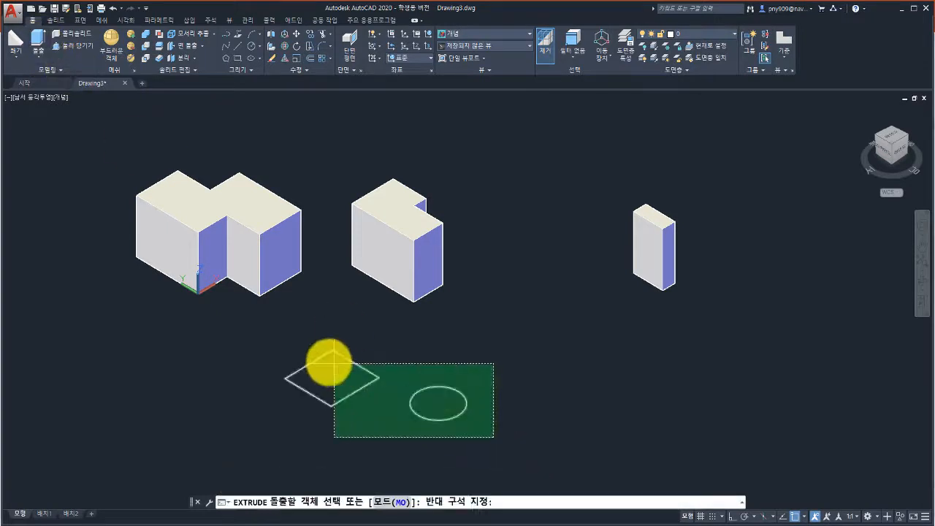
click(332, 361)
key(Return)
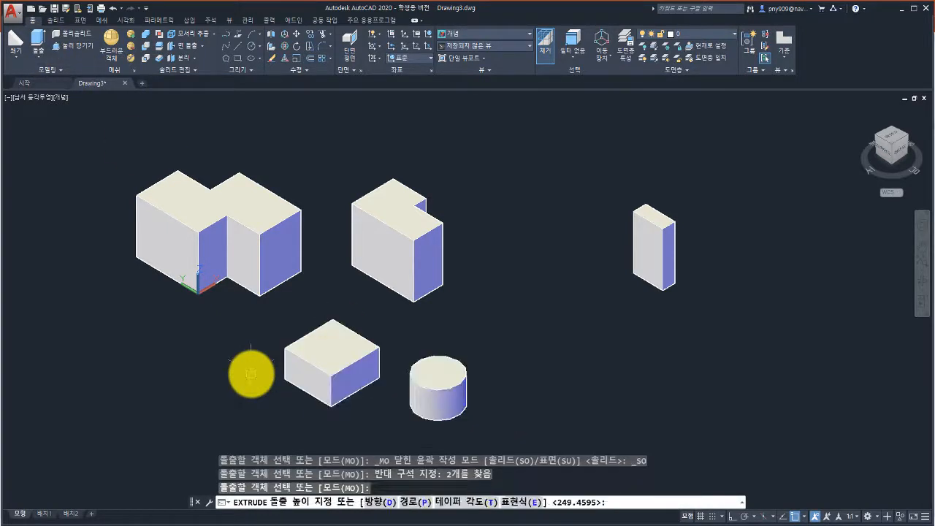
click(332, 292)
middle_drag(397, 341, 247, 288)
middle_drag(311, 346, 348, 351)
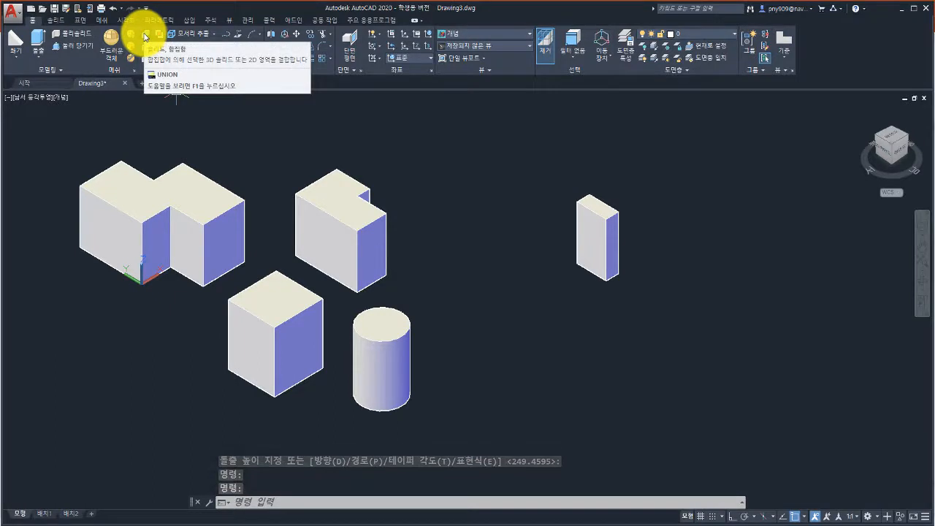
Unite the separate front box and cylinder into a single solid and select it to examine the result
click(143, 33)
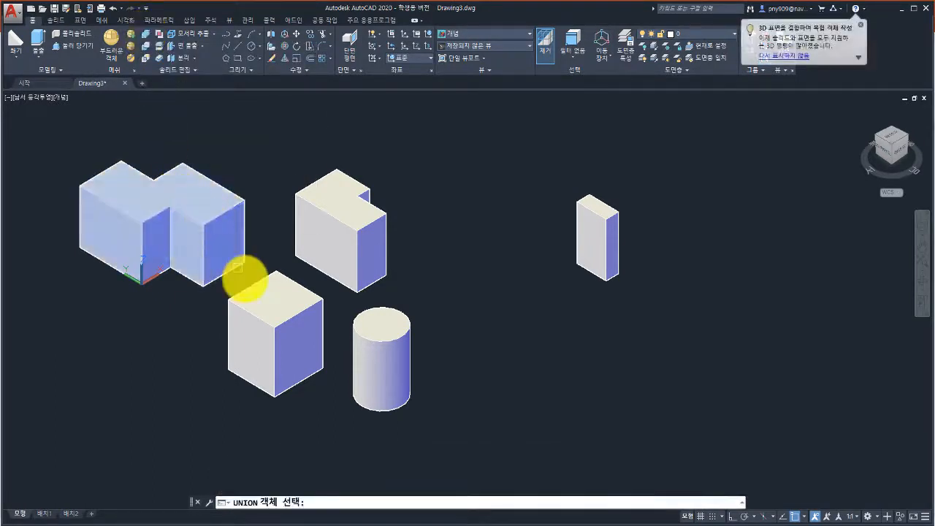
click(271, 292)
click(377, 323)
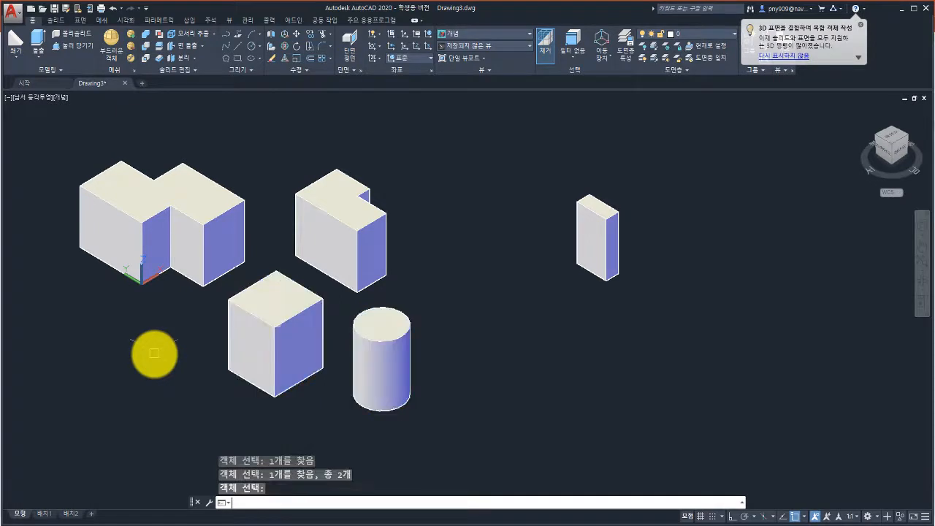
key(Return)
click(281, 311)
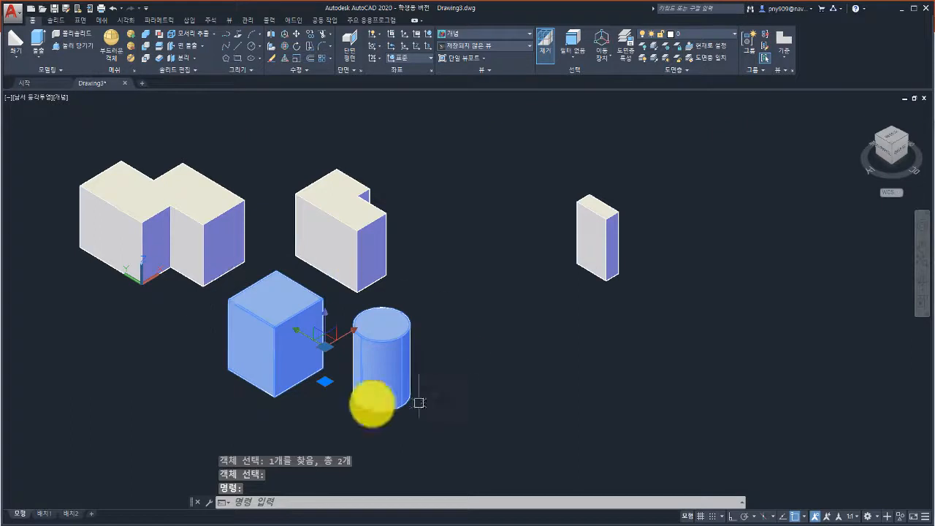
middle_drag(240, 324, 255, 326)
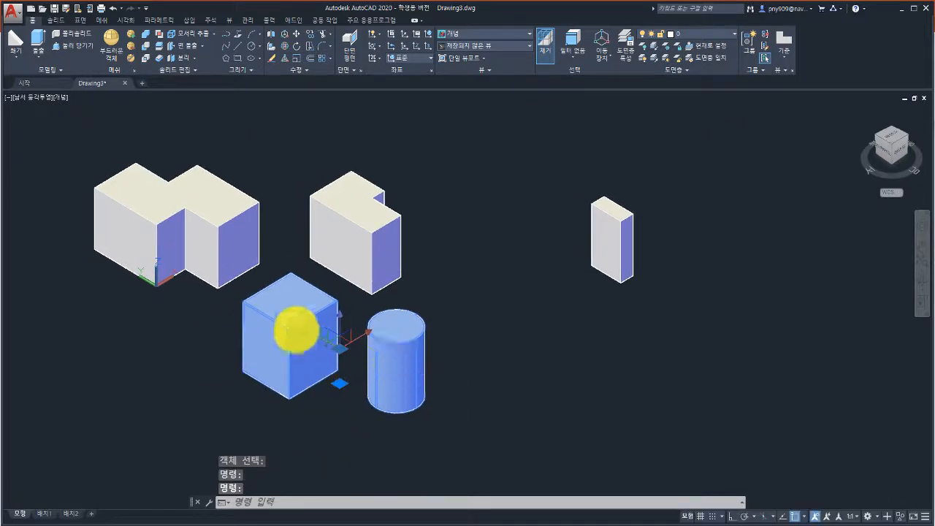
middle_drag(314, 338, 278, 330)
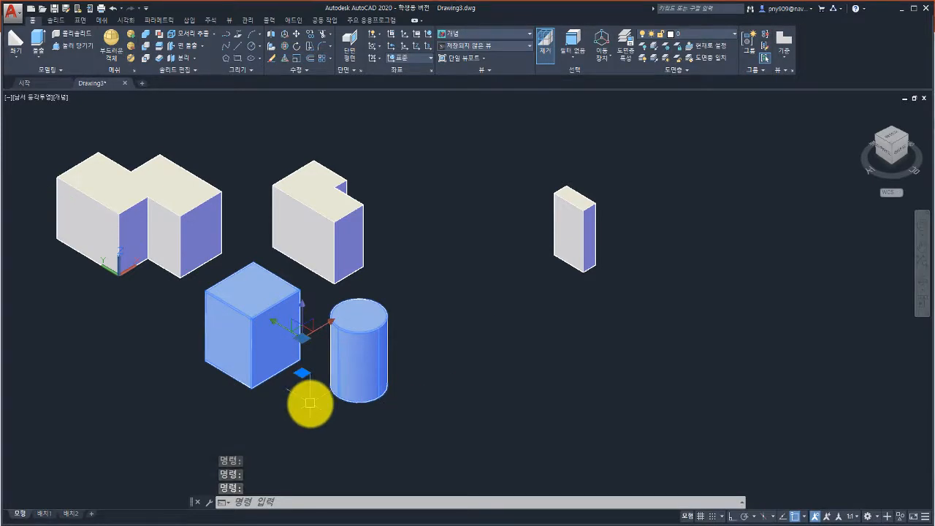
middle_drag(369, 338, 396, 340)
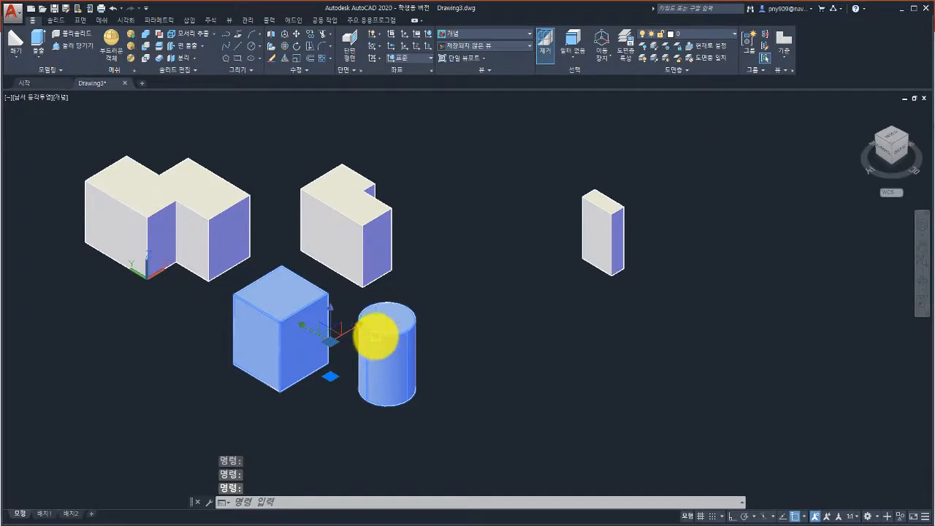
key(Escape)
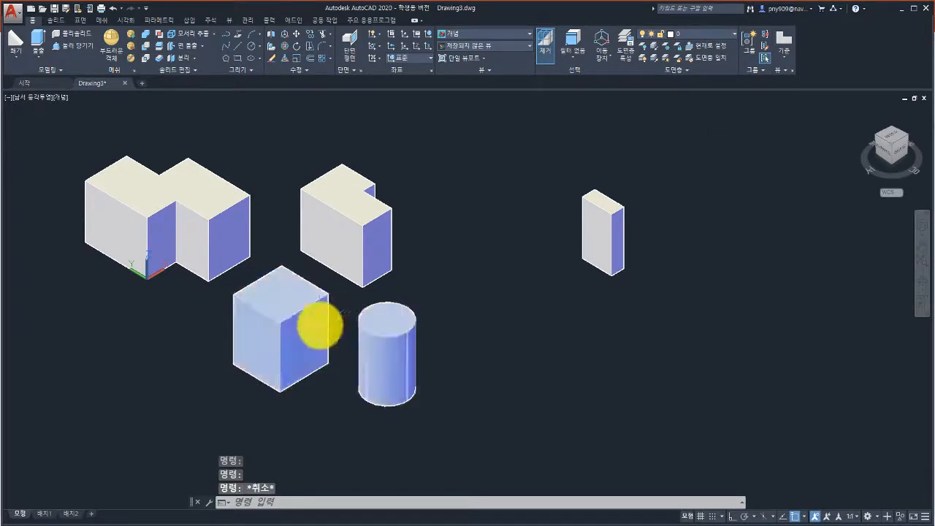
click(277, 523)
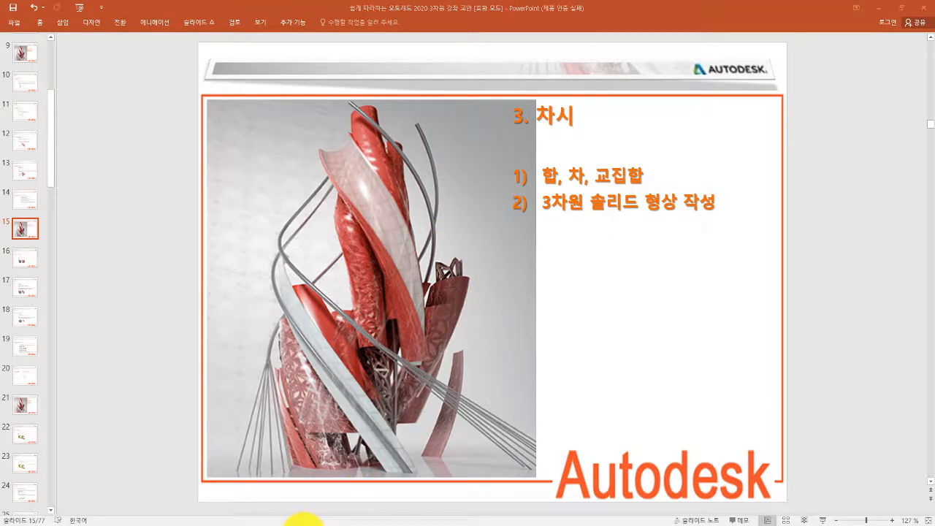
click(303, 523)
middle_drag(423, 267, 322, 252)
middle_drag(379, 258, 319, 252)
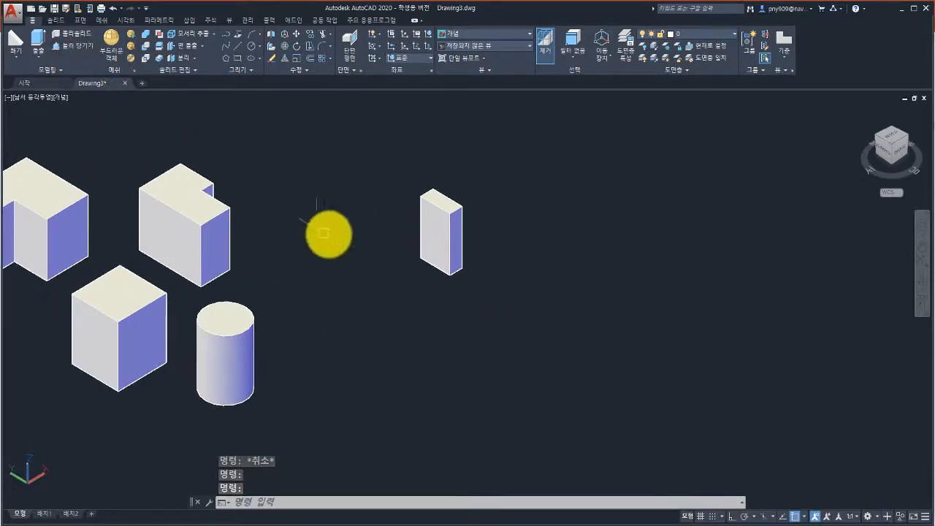
middle_drag(314, 230, 321, 252)
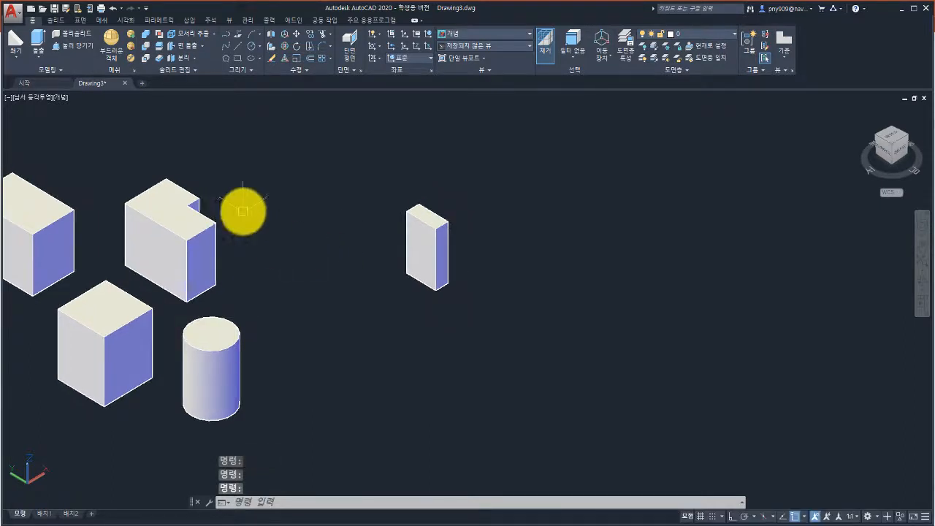
click(16, 60)
click(195, 152)
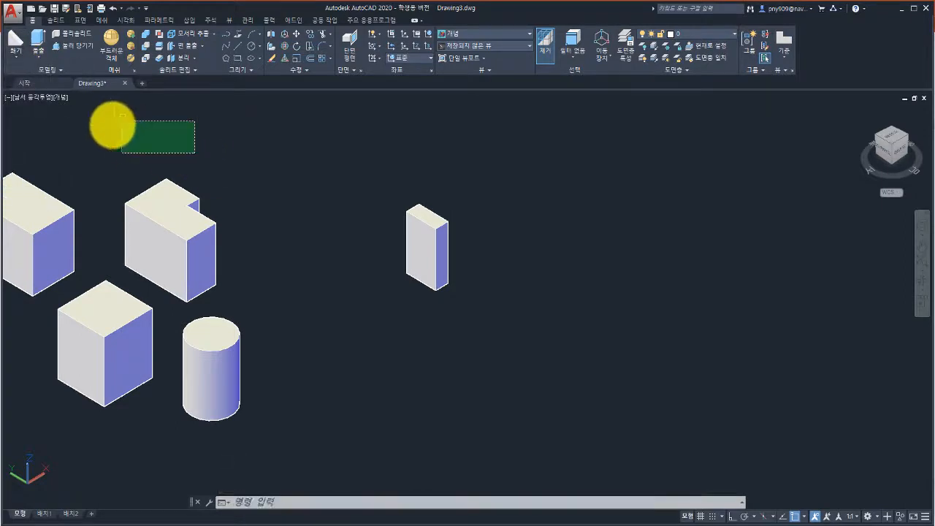
click(122, 121)
click(14, 60)
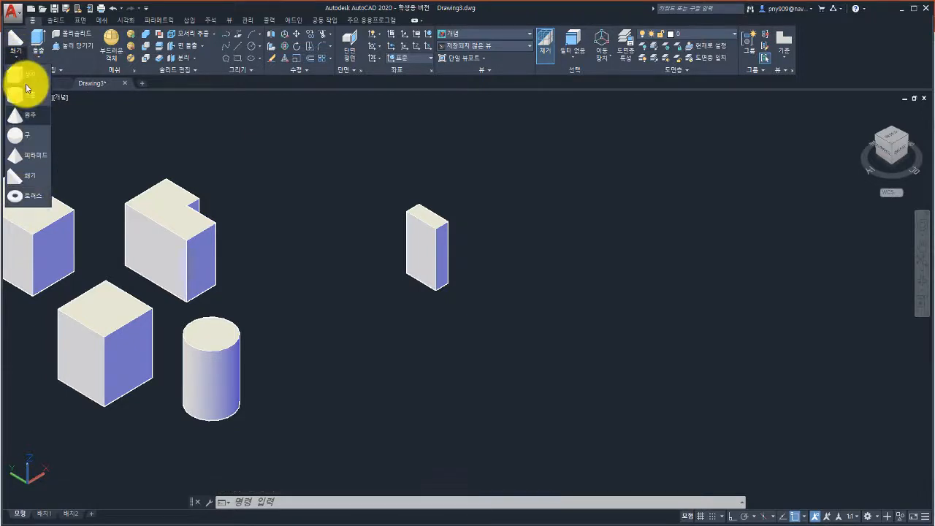
click(26, 76)
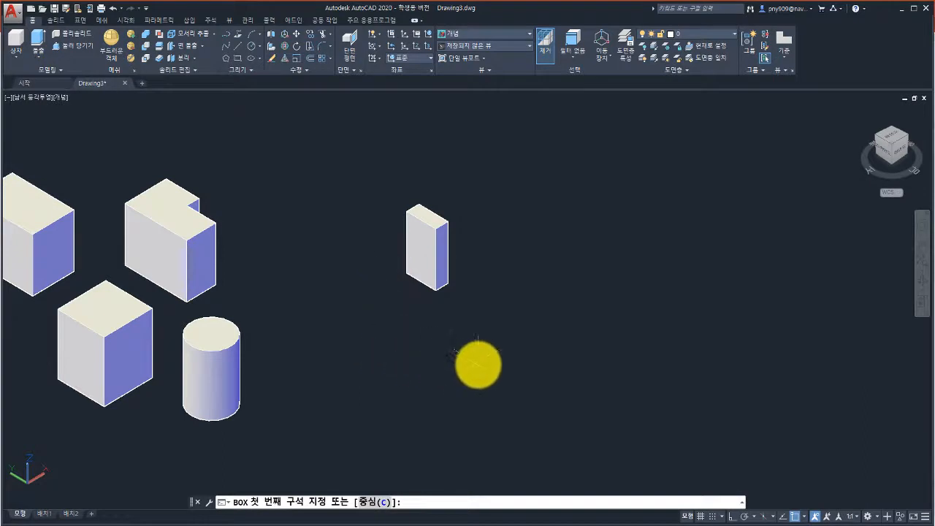
click(482, 358)
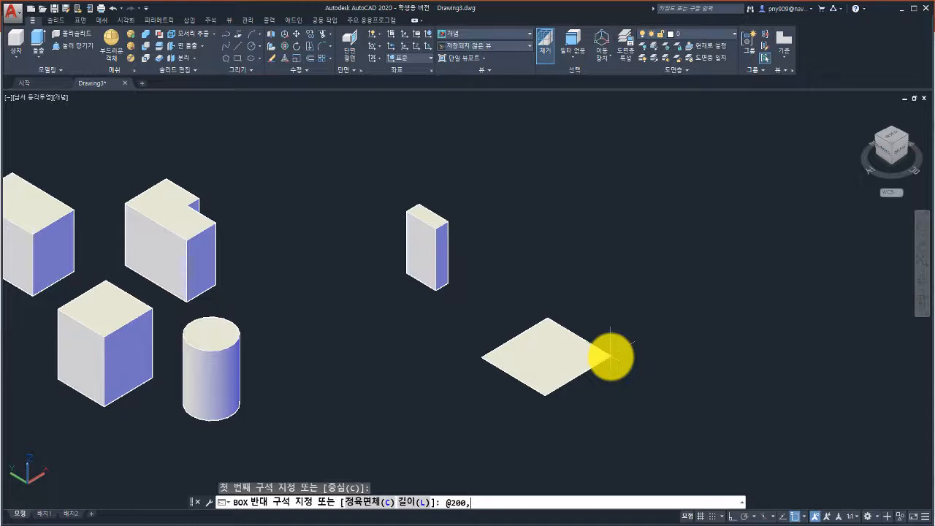
key(Return)
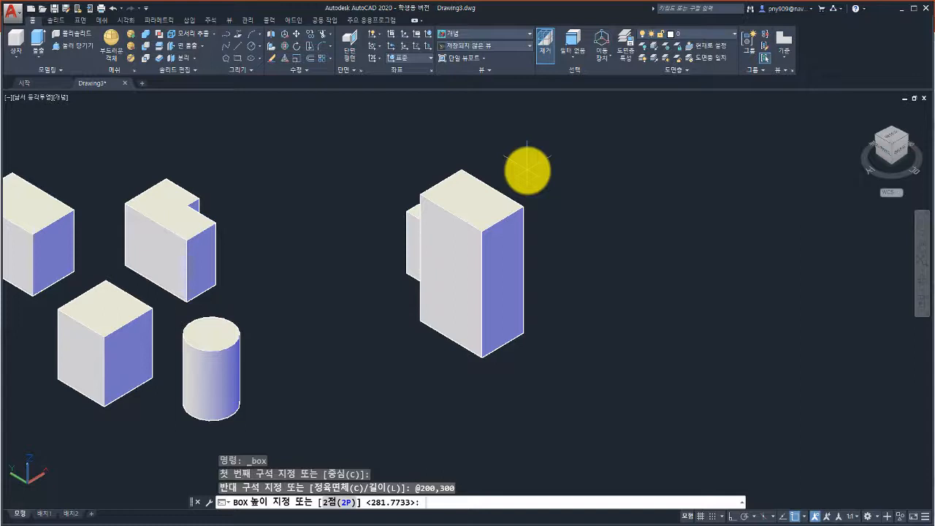
key(Return)
middle_drag(530, 286, 438, 289)
scroll(403, 326, up, 2)
middle_drag(394, 314, 297, 314)
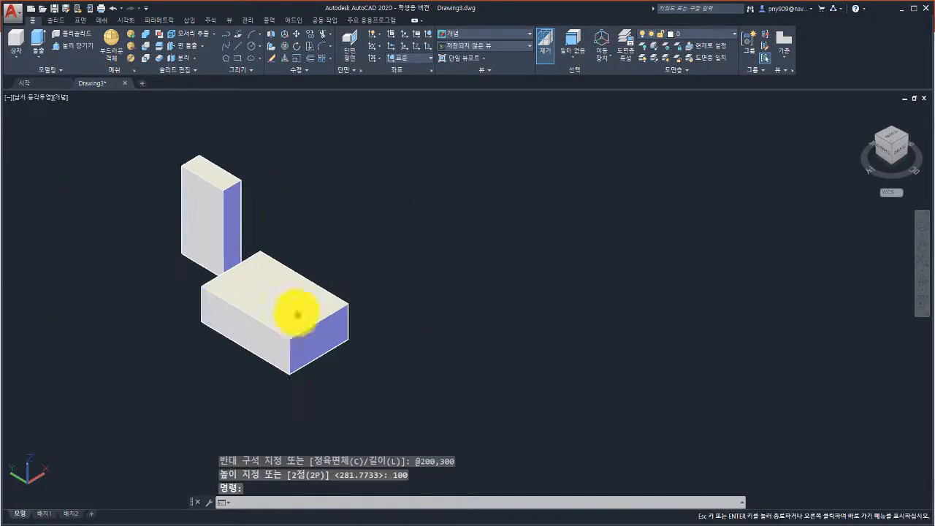
key(Escape)
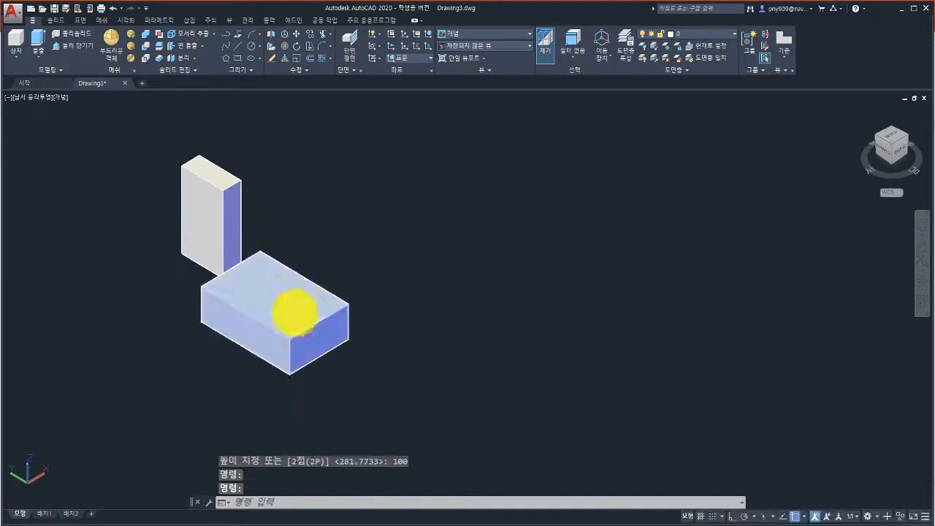
Create a solid cylinder in the free area beyond the flat box with base radius 50 and height 200
click(14, 58)
click(27, 99)
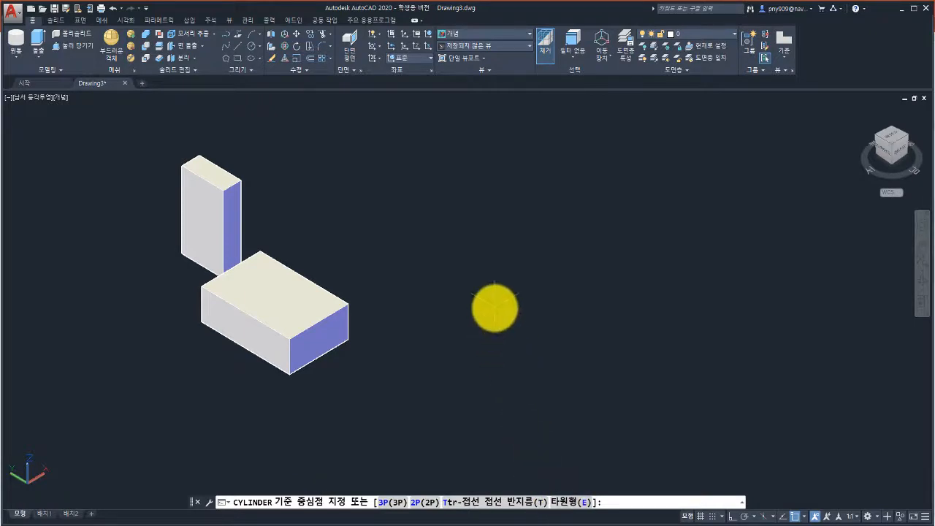
click(516, 289)
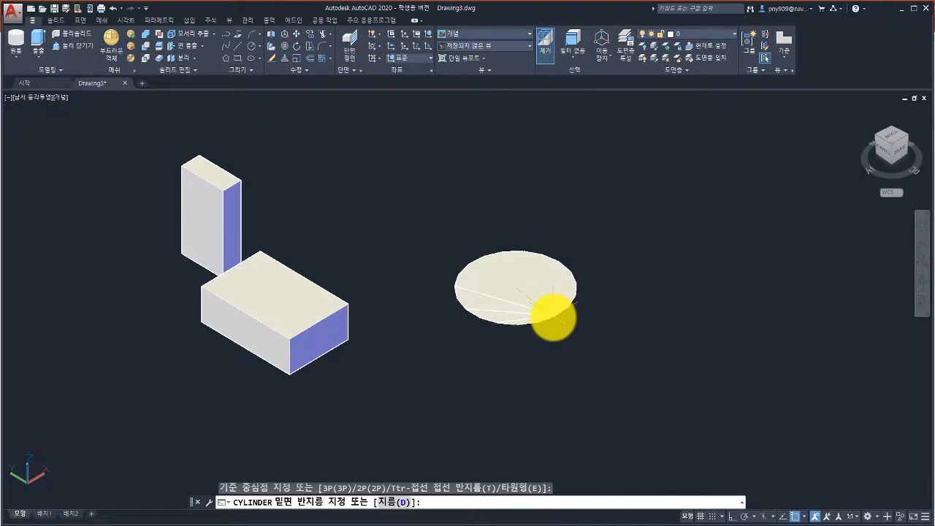
text(50)
key(Return)
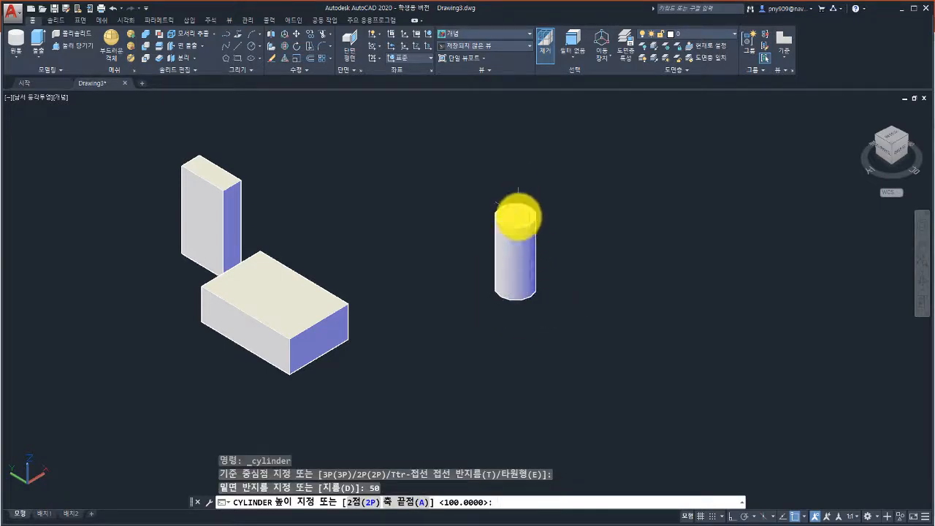
key(Return)
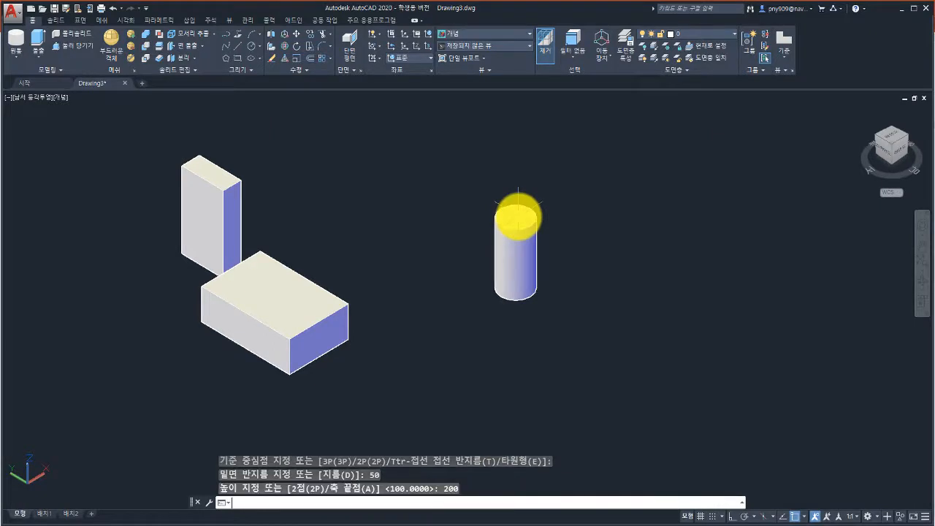
Draw a large freehand rectangle on the ground plane in the free area beside the new cylinder
middle_drag(481, 332, 387, 344)
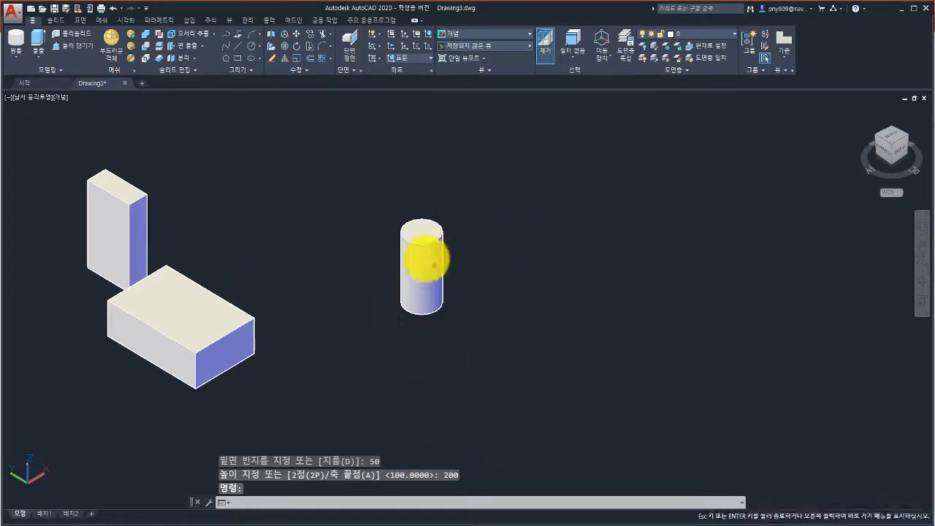
middle_drag(433, 260, 424, 249)
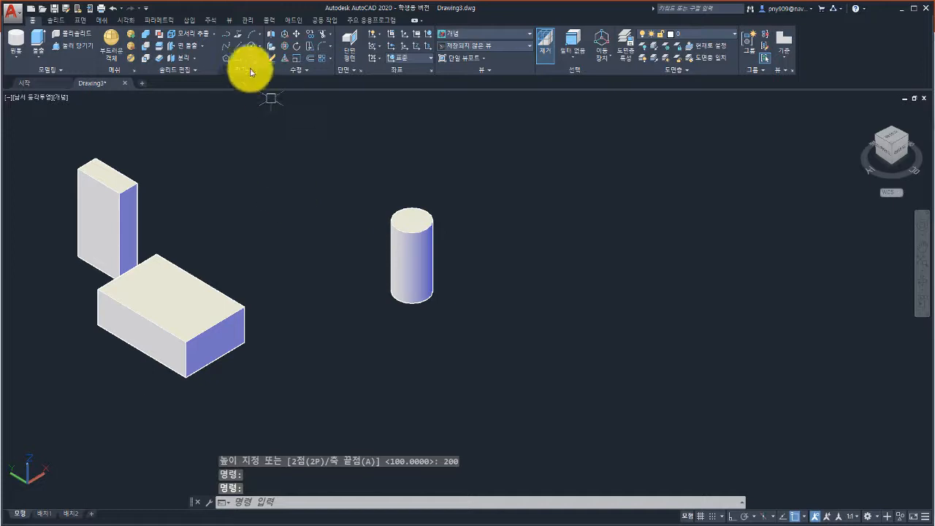
click(239, 61)
click(447, 366)
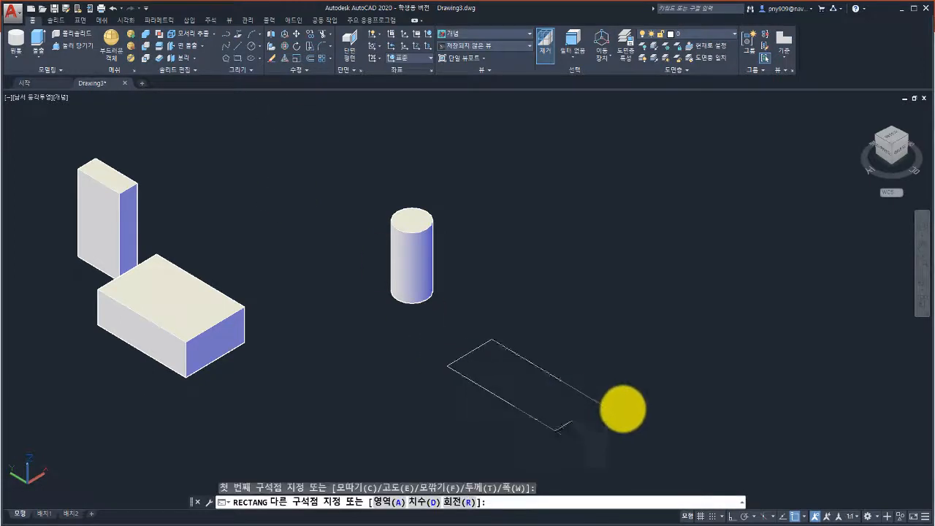
click(760, 376)
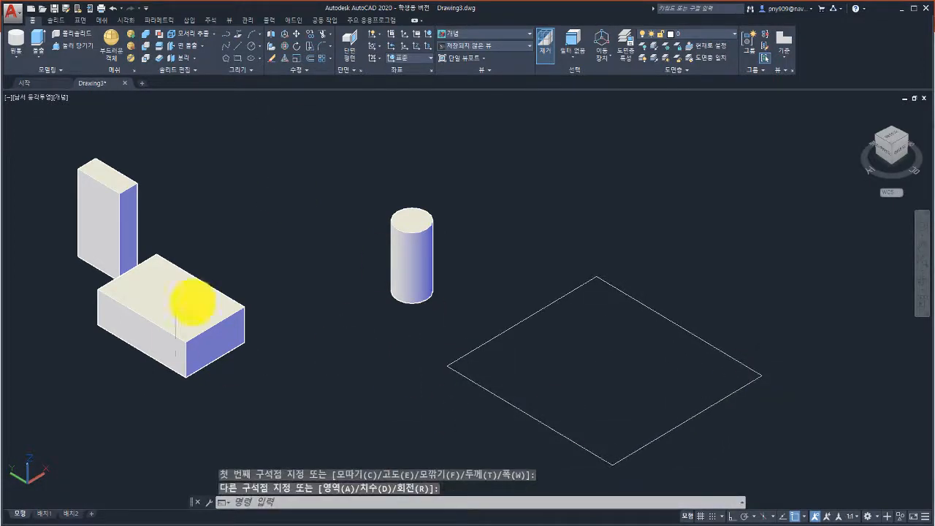
middle_drag(528, 322, 463, 313)
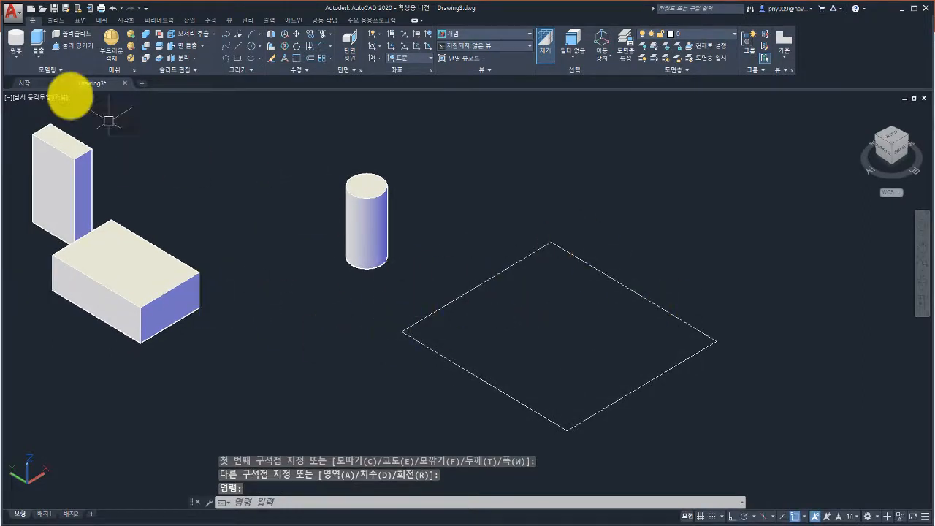
Create a cylinder with the three-point (3P) option through three corners of the rectangle and pick its height freely
click(18, 42)
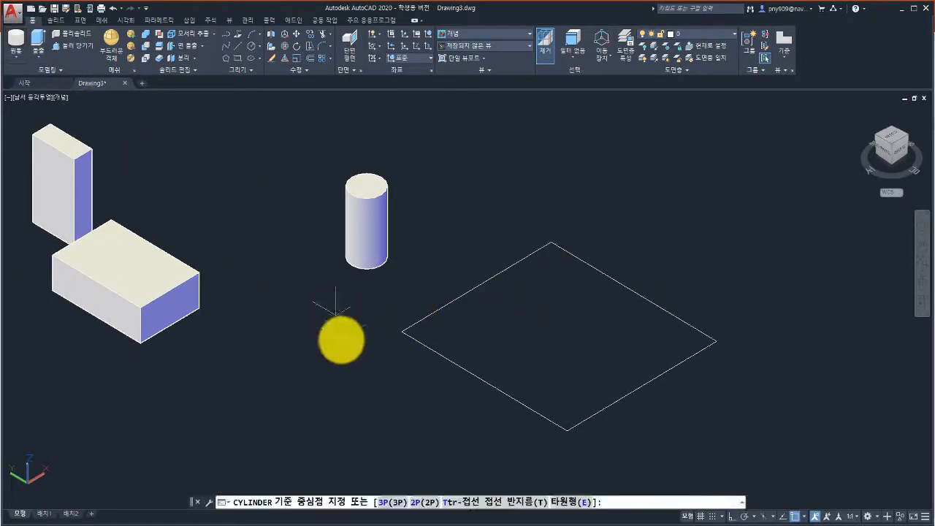
click(395, 501)
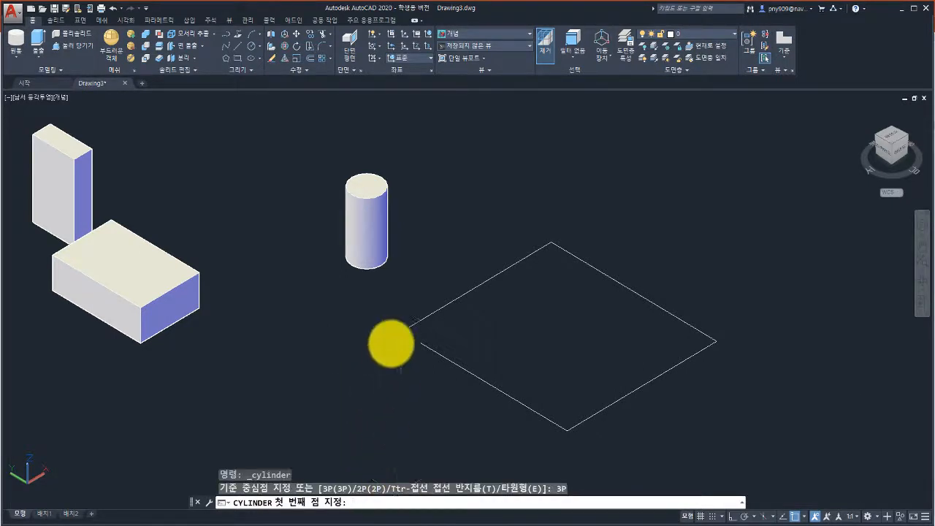
click(403, 328)
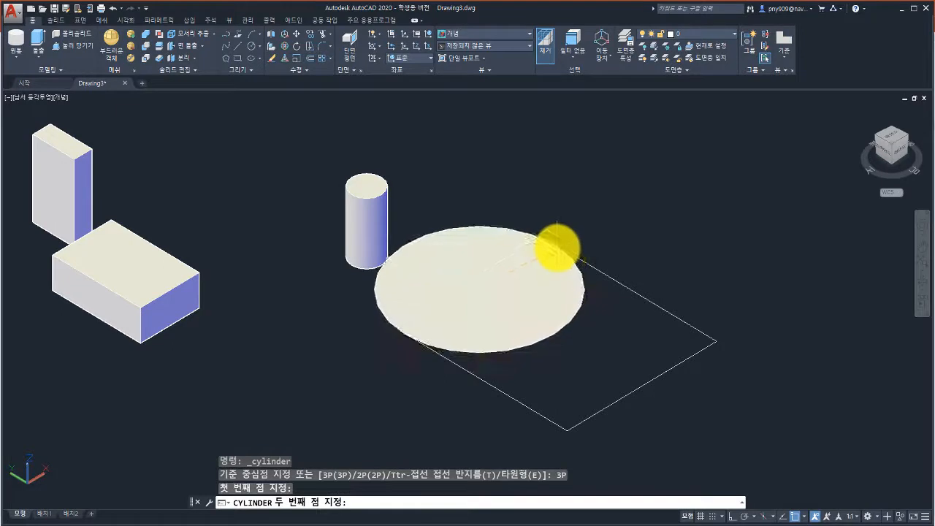
click(581, 257)
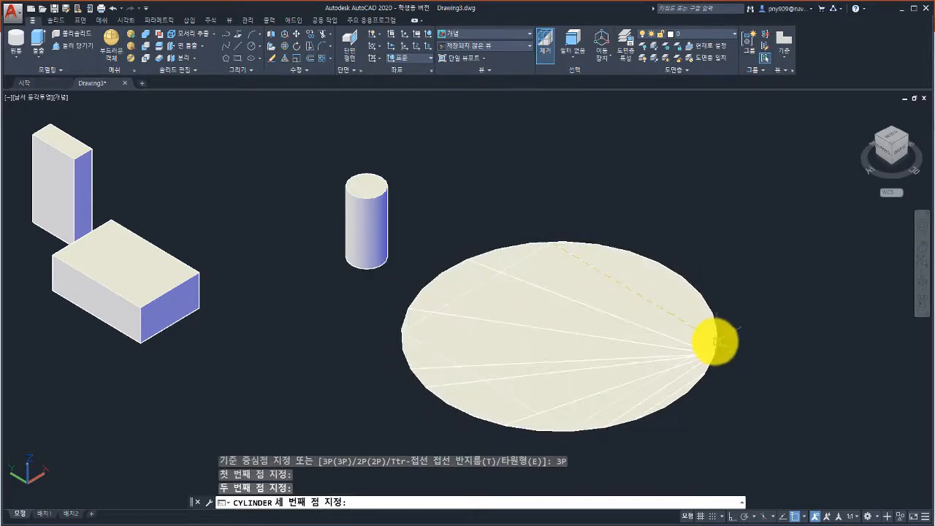
click(710, 341)
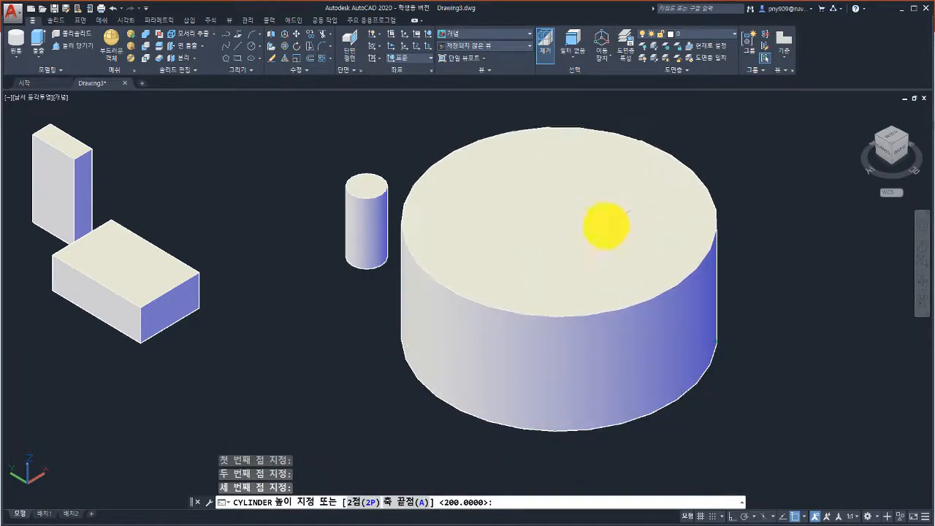
middle_drag(612, 221, 491, 247)
scroll(491, 247, down, 4)
click(473, 230)
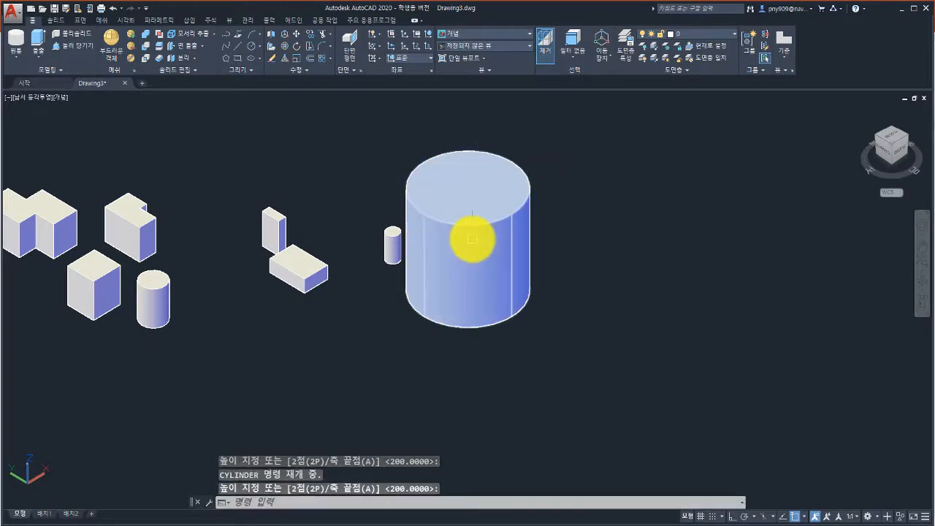
Undo the three-point cylinder so that only the guide rectangle is left in its place
scroll(467, 246, up, 2)
key(ctrl+z)
key(ctrl+z)
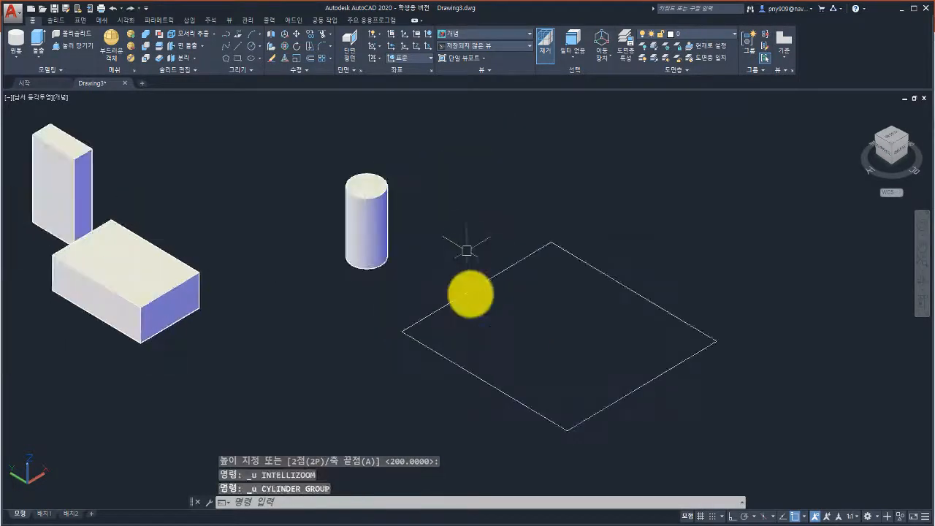
Try a cylinder with the two-point (2P) option across one edge of the guide rectangle with a free height, and undo it
click(17, 43)
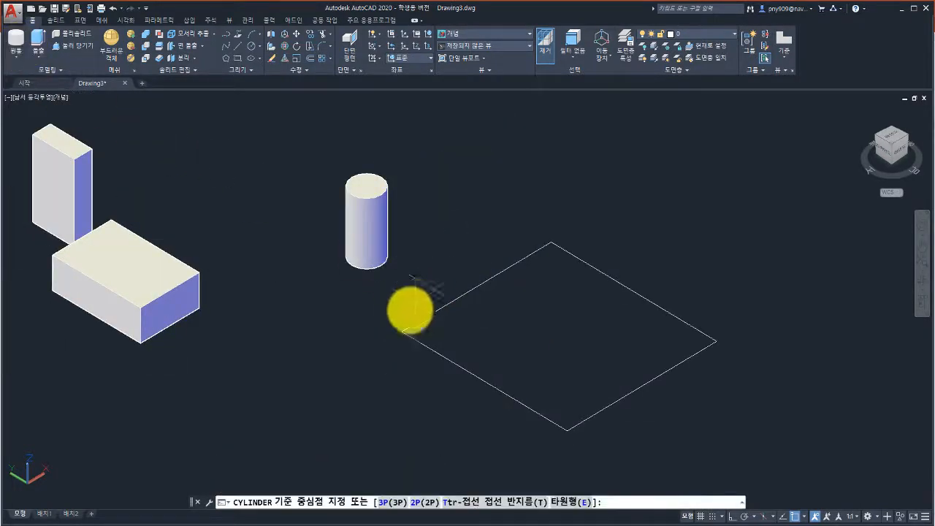
click(419, 503)
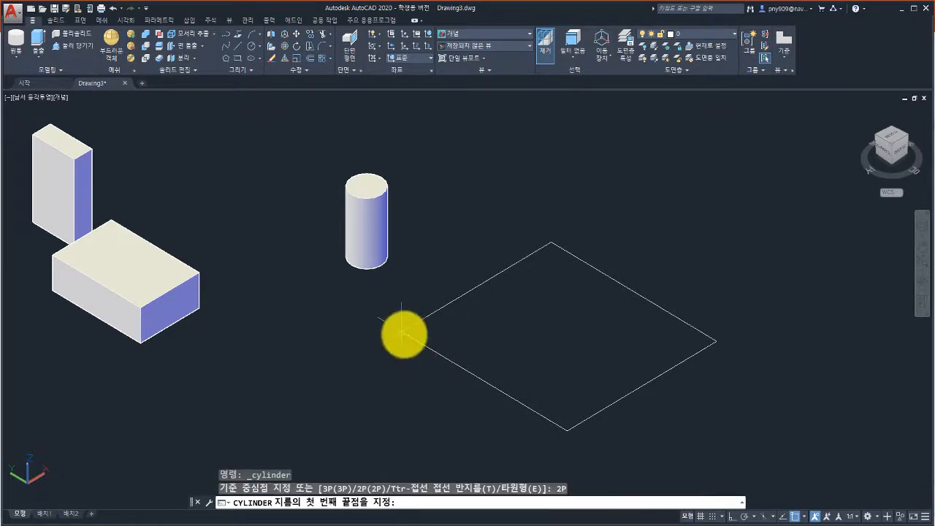
click(403, 331)
click(553, 235)
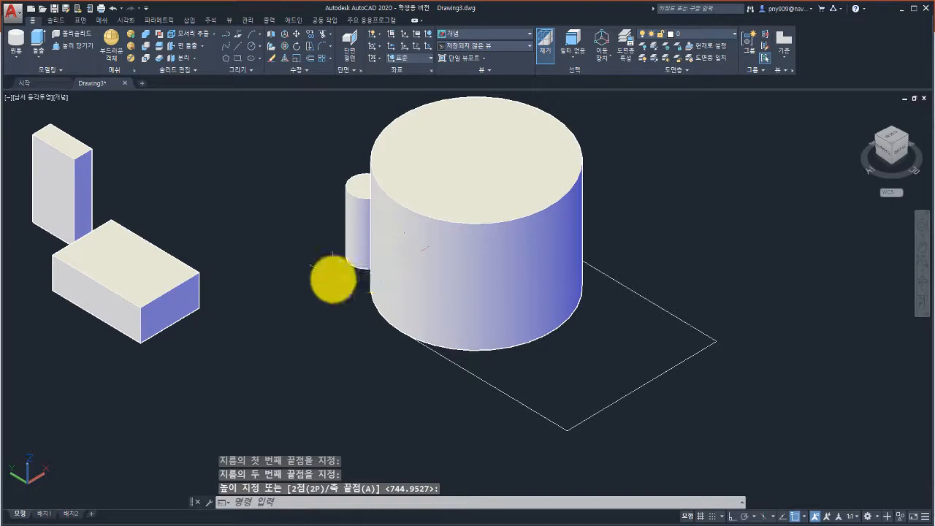
key(ctrl+z)
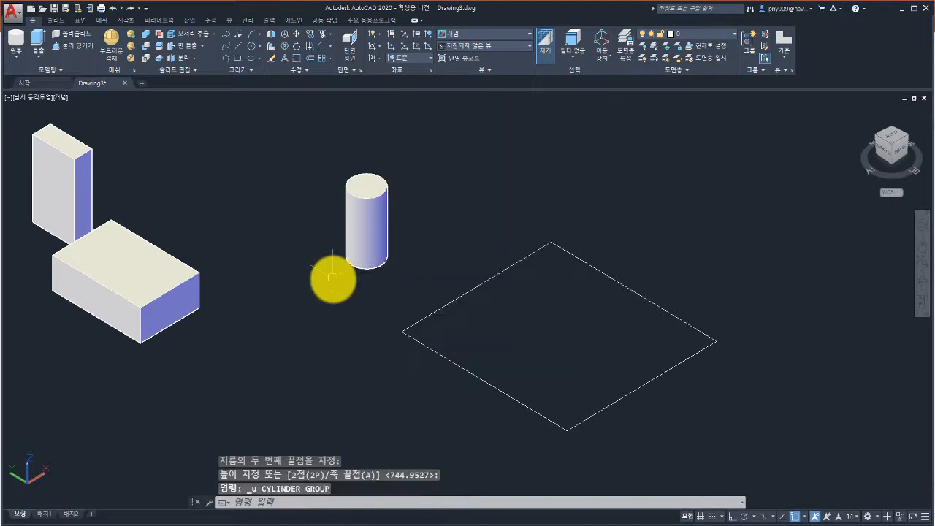
Try a Ttr cylinder of radius 50 tangent to two adjacent rectangle edges with a freely picked height, and undo it
click(13, 41)
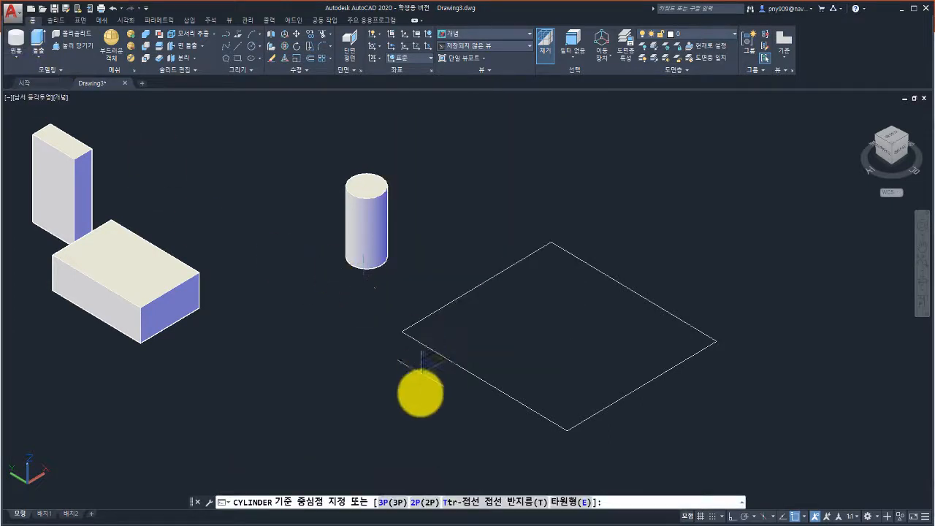
click(456, 501)
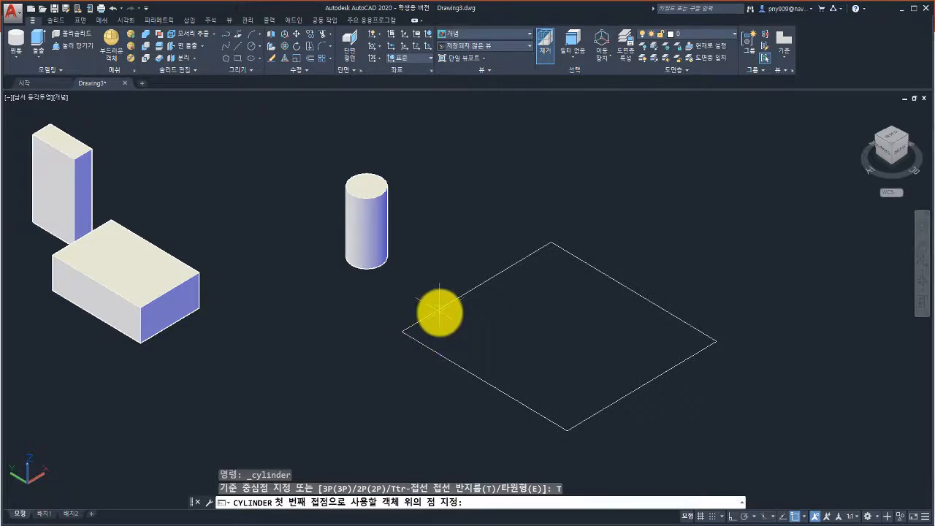
click(439, 311)
click(451, 358)
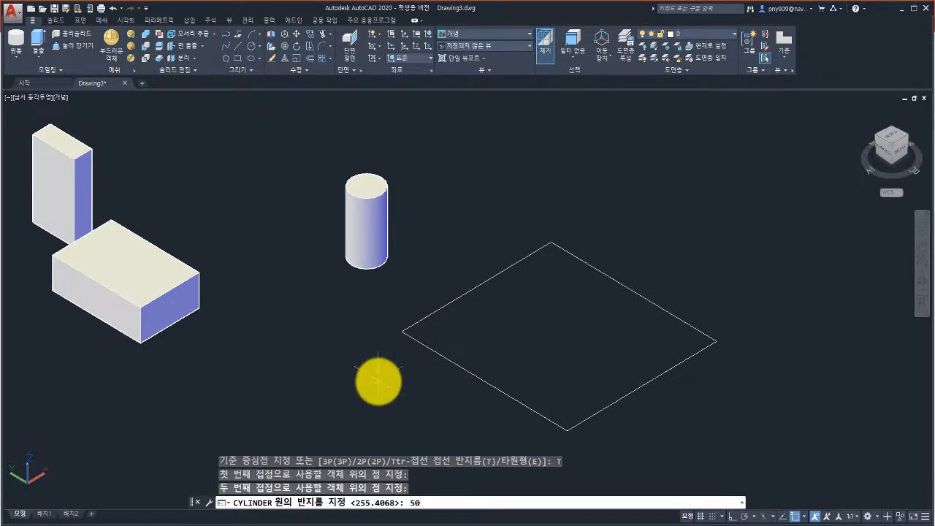
text(50)
key(Return)
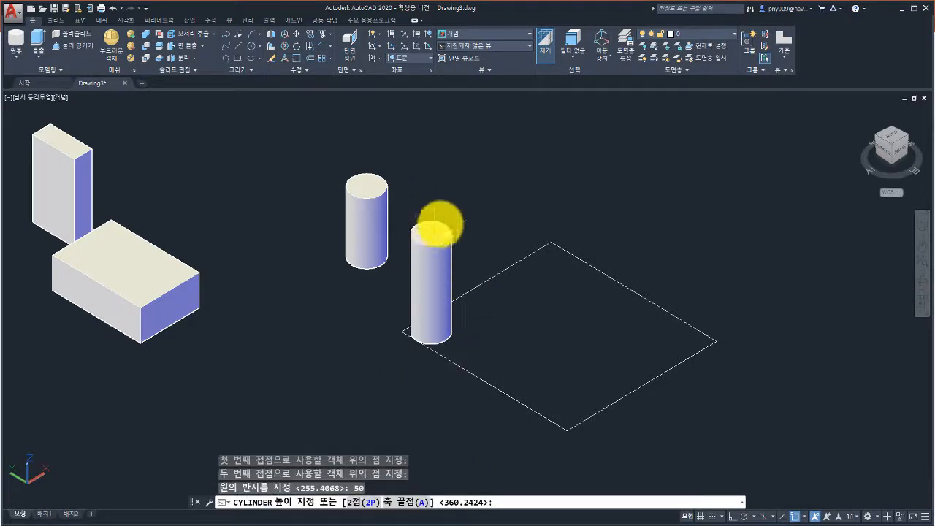
click(438, 223)
key(ctrl+z)
Create an elliptical cylinder with its first axis between opposite corners of the rectangle, picking the second axis and height freely
click(17, 41)
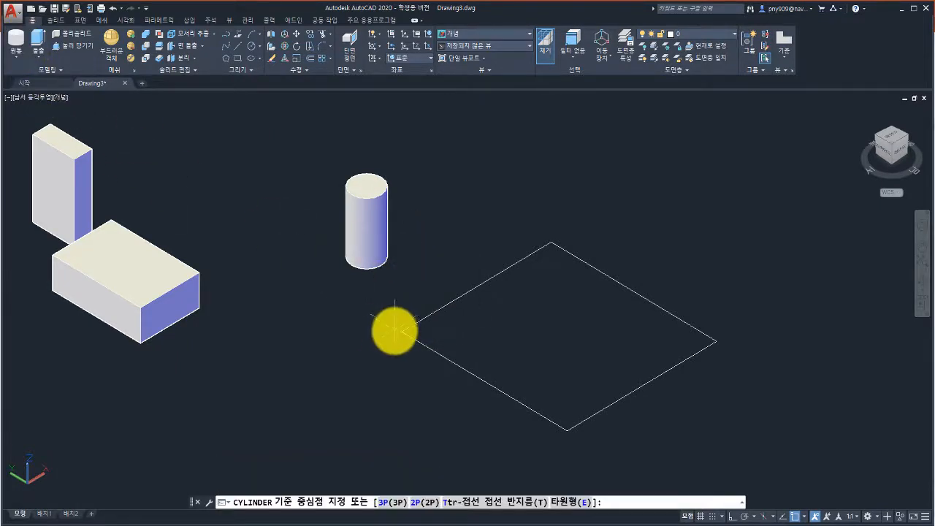
click(568, 502)
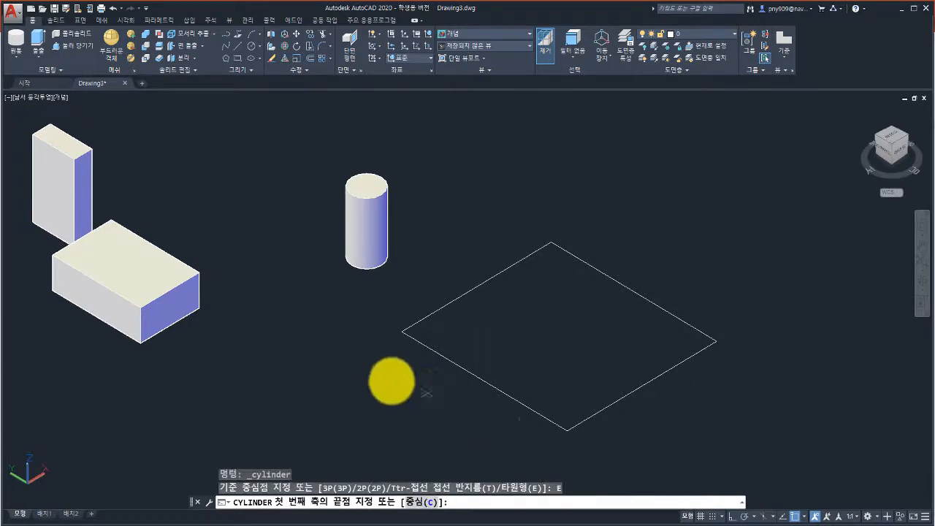
click(402, 335)
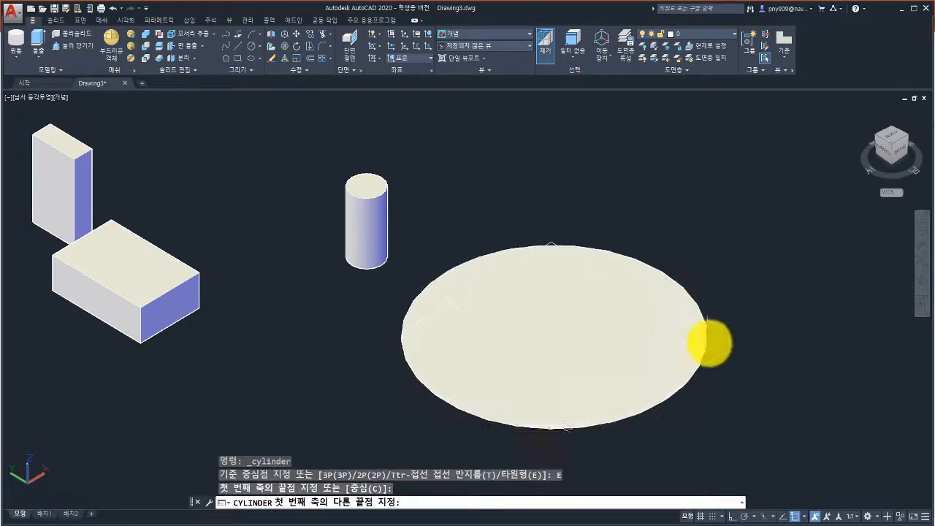
click(716, 341)
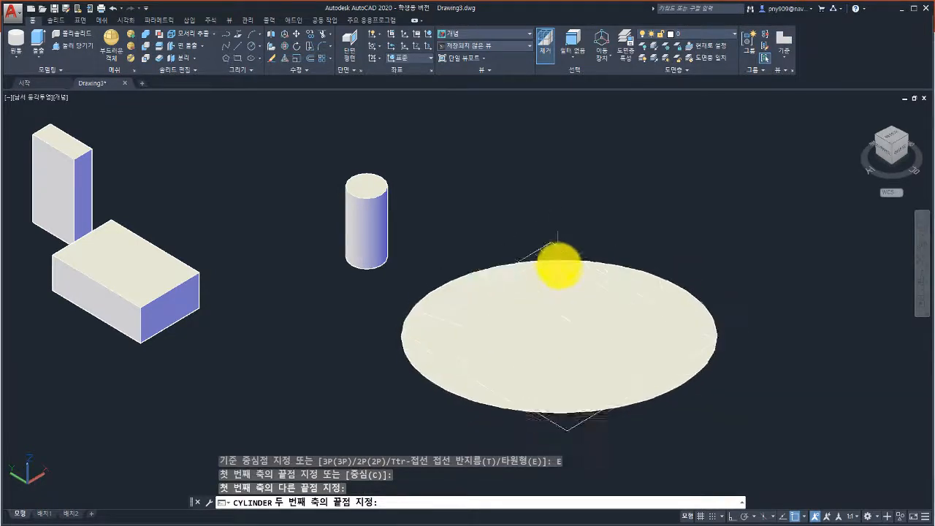
click(560, 307)
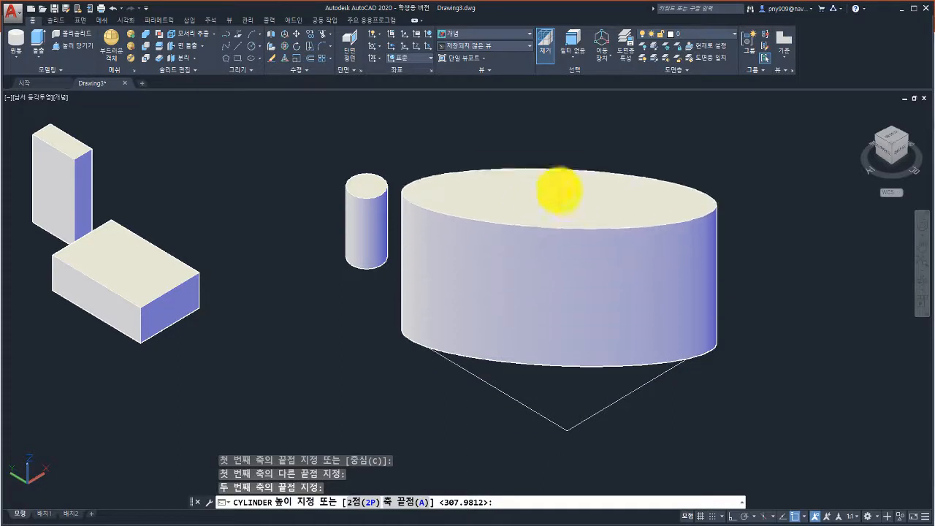
click(558, 185)
Delete the elliptical cylinder standing on the guide rectangle
middle_drag(580, 328, 431, 328)
click(444, 303)
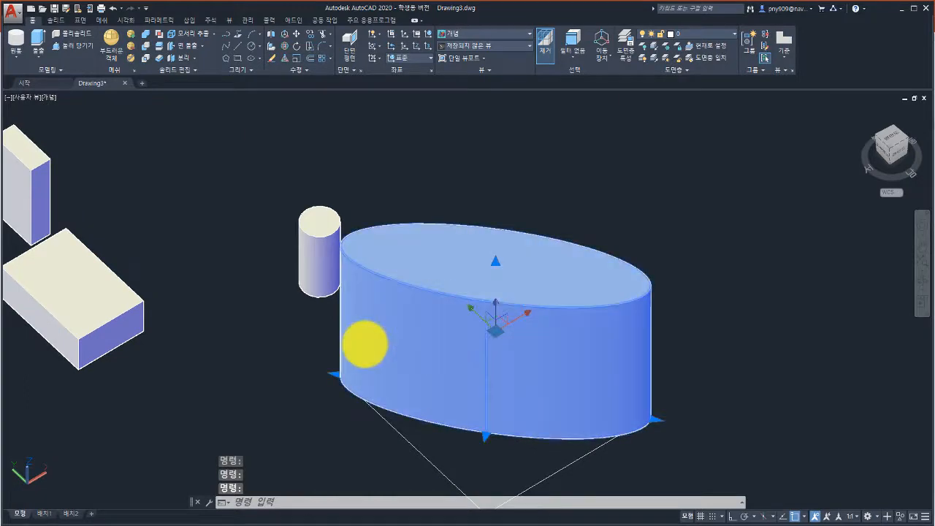
key(Delete)
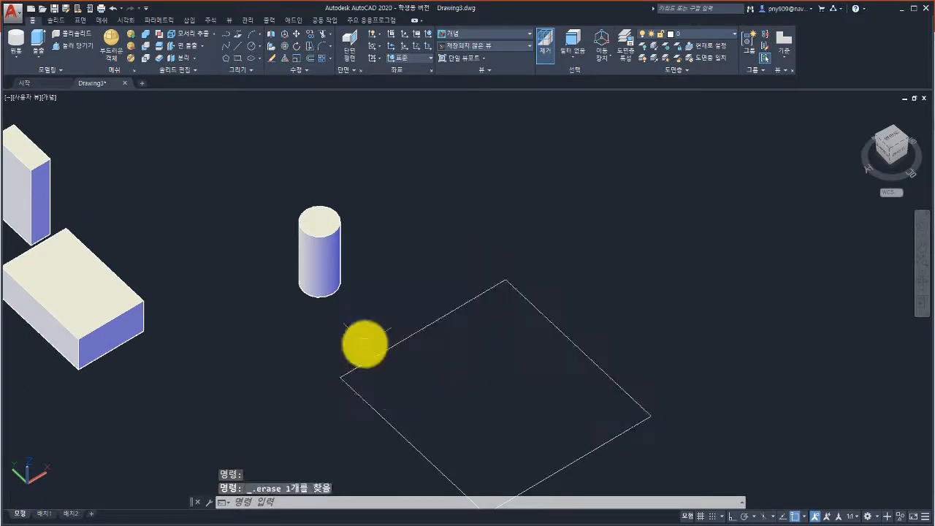
Create a solid cone in the free area behind the small cylinder with base radius 100 and height 200
scroll(352, 342, down, 3)
middle_drag(347, 365, 533, 355)
scroll(469, 331, up, 2)
middle_drag(436, 289, 518, 309)
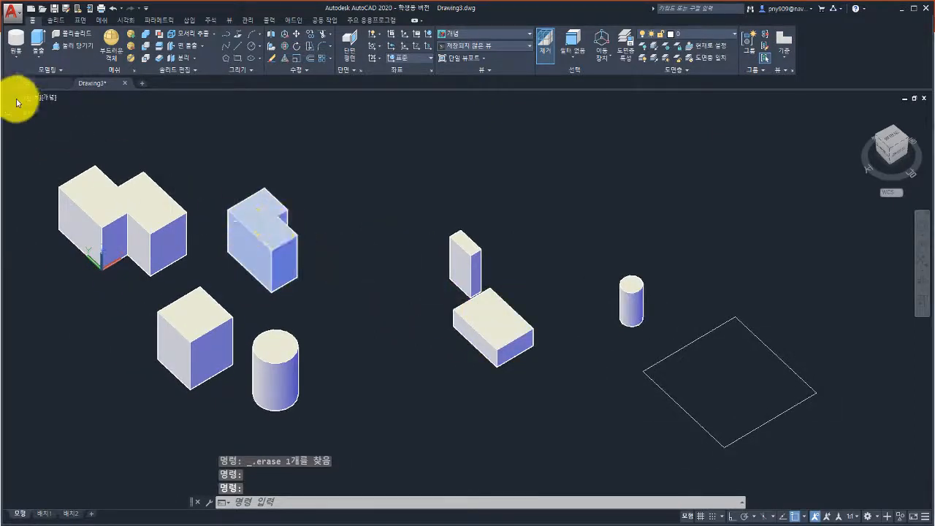
click(15, 59)
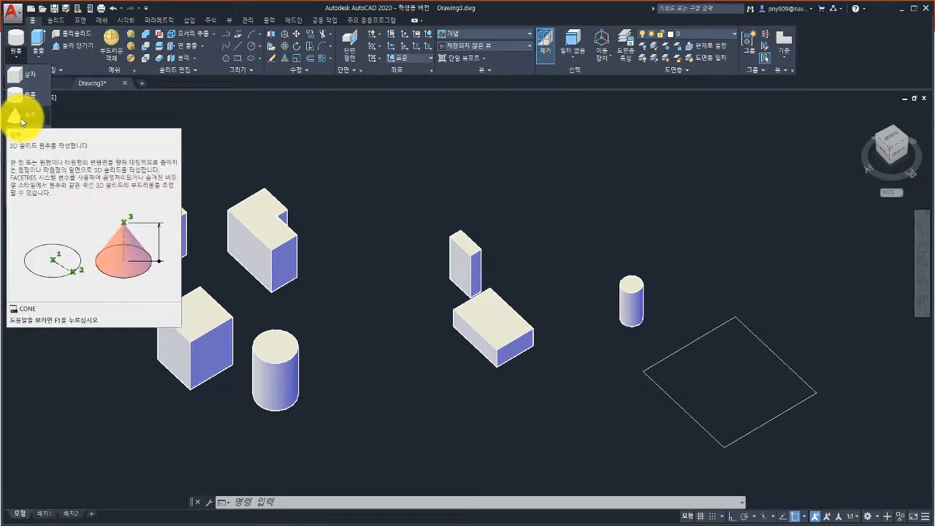
click(30, 119)
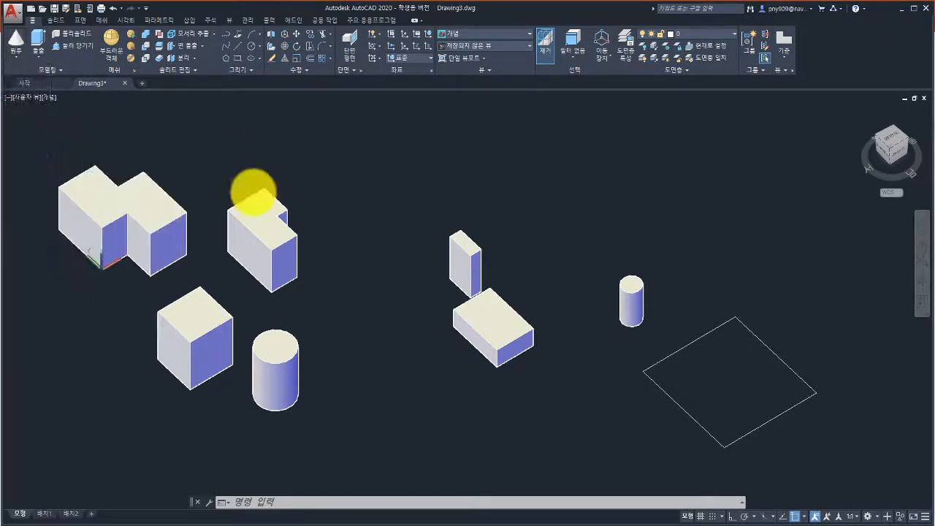
middle_drag(417, 302, 336, 301)
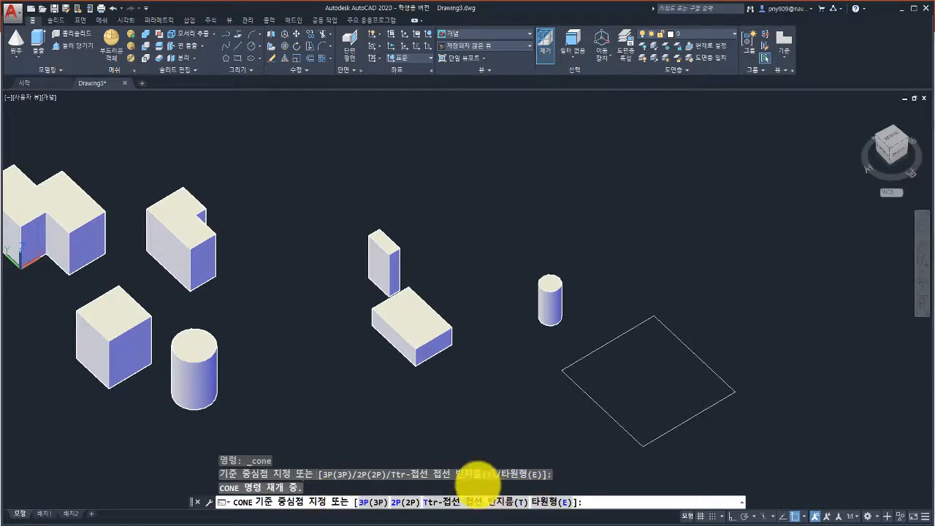
click(495, 210)
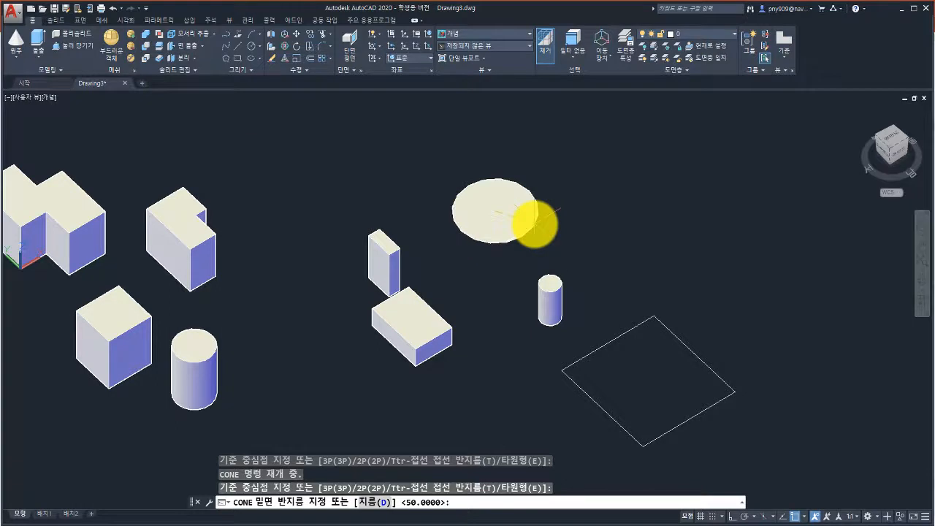
key(Return)
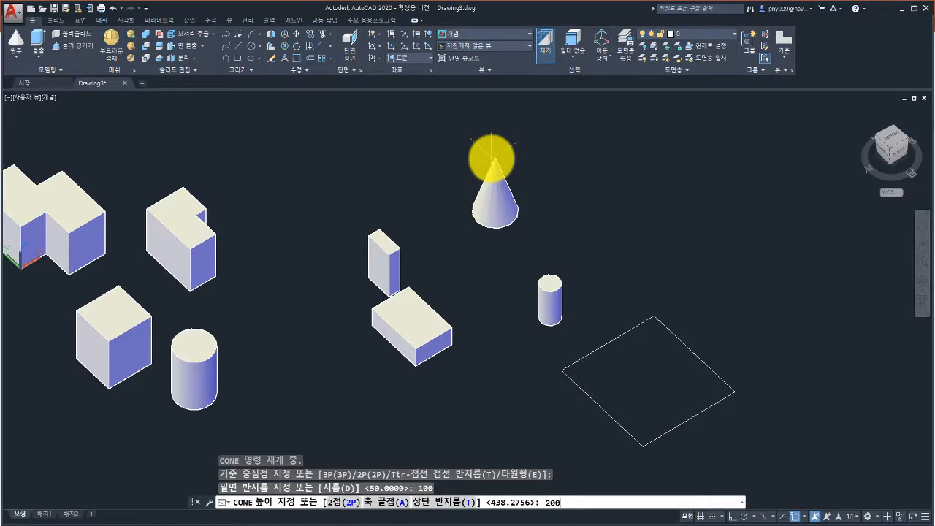
key(Return)
Create a truncated cone beside the pointed cone with base radius 100, top radius 50 and height 200
scroll(506, 190, up, 2)
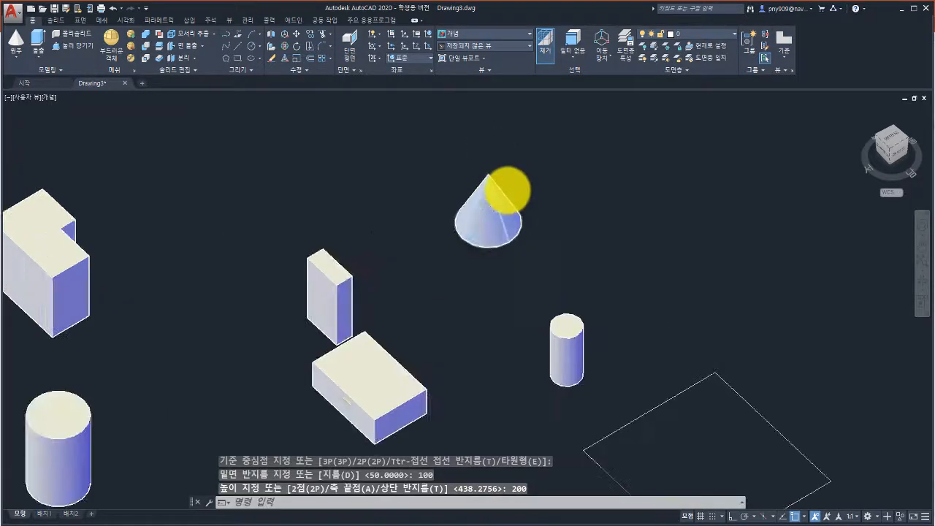
scroll(506, 190, up, 2)
scroll(387, 236, up, 1)
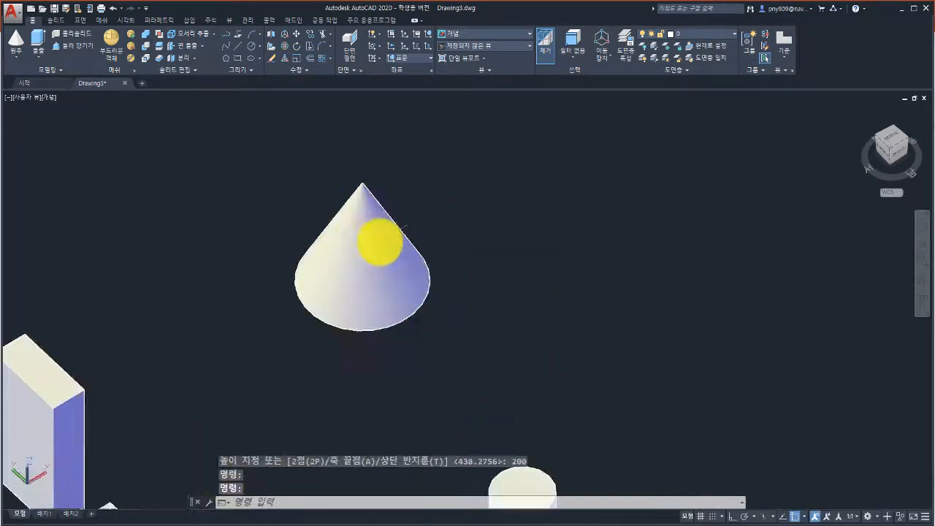
middle_drag(343, 246, 286, 266)
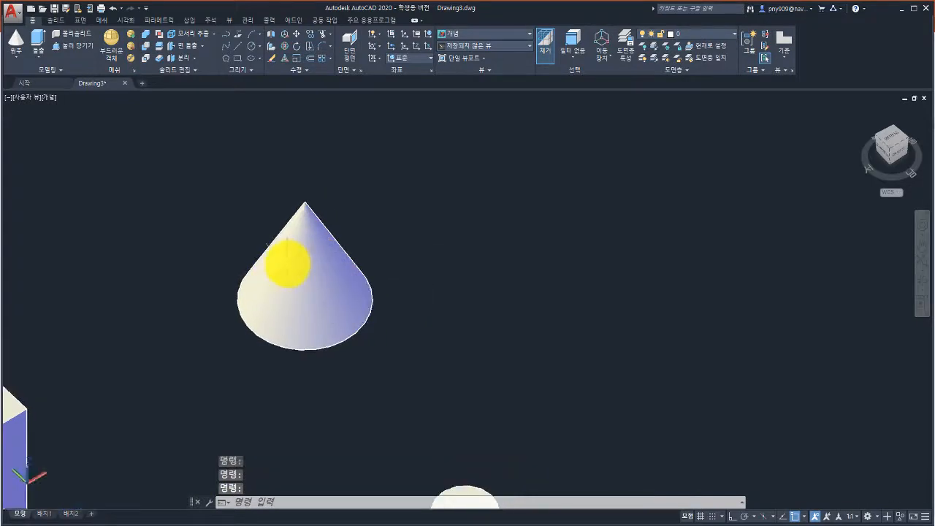
click(16, 40)
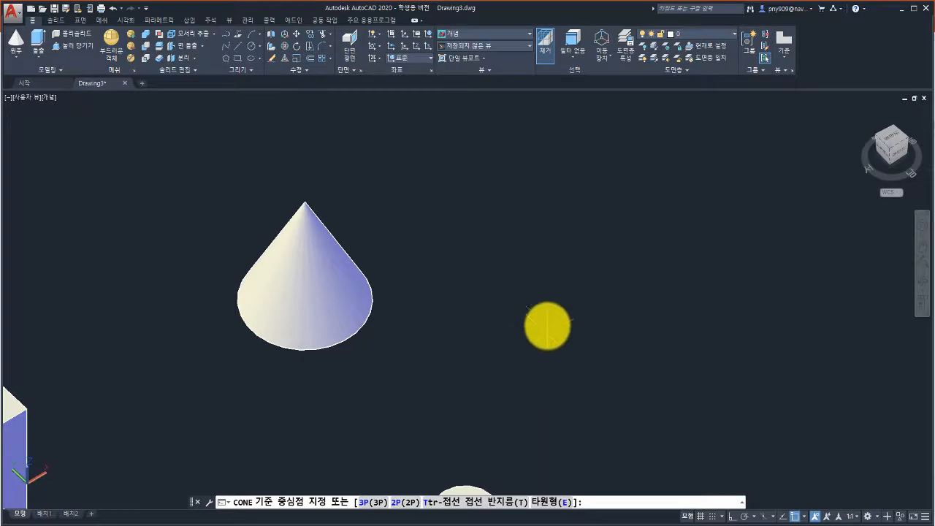
click(536, 336)
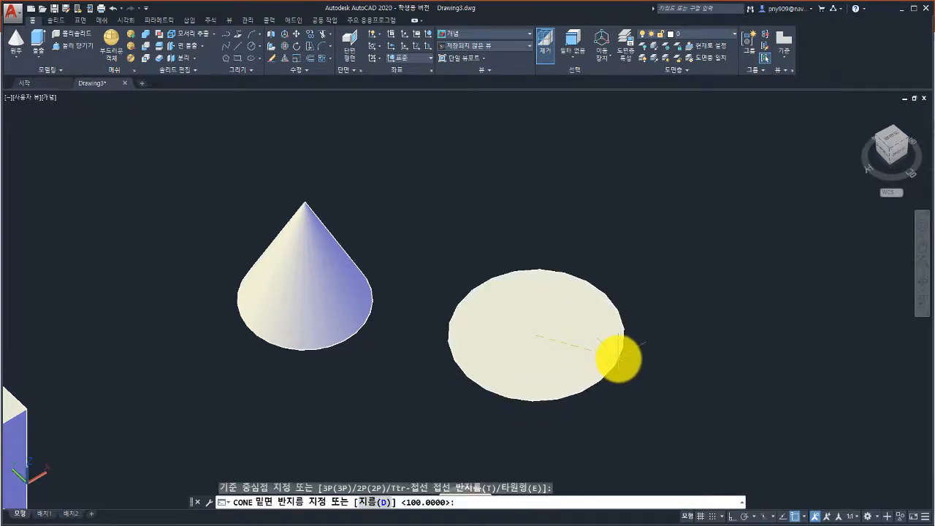
key(Return)
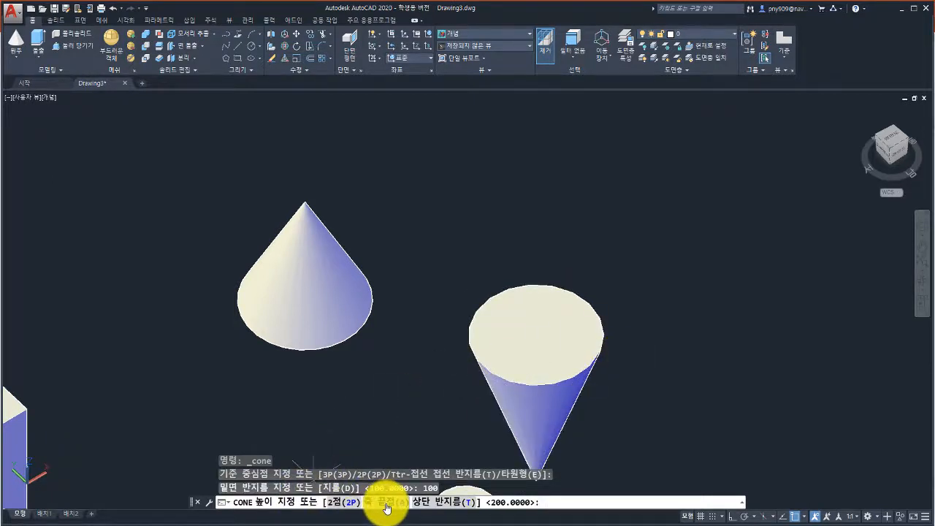
click(438, 503)
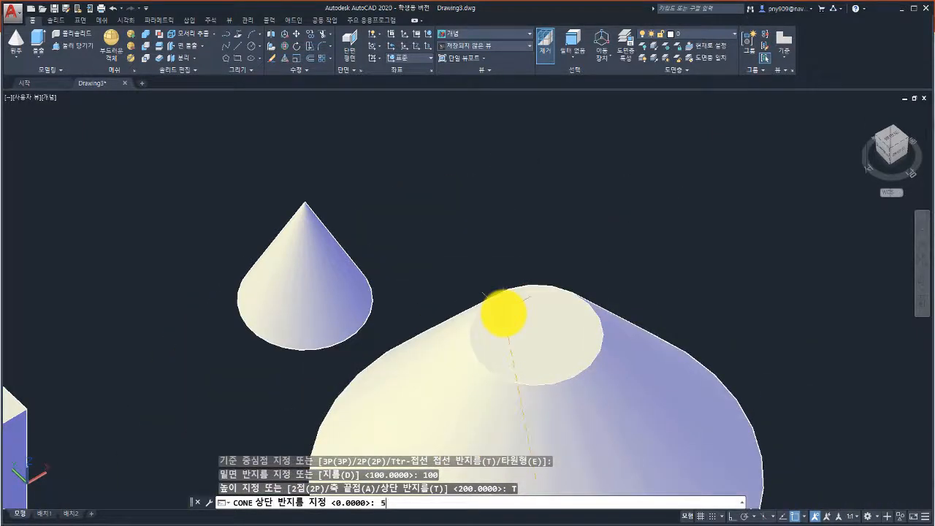
text(50)
key(Return)
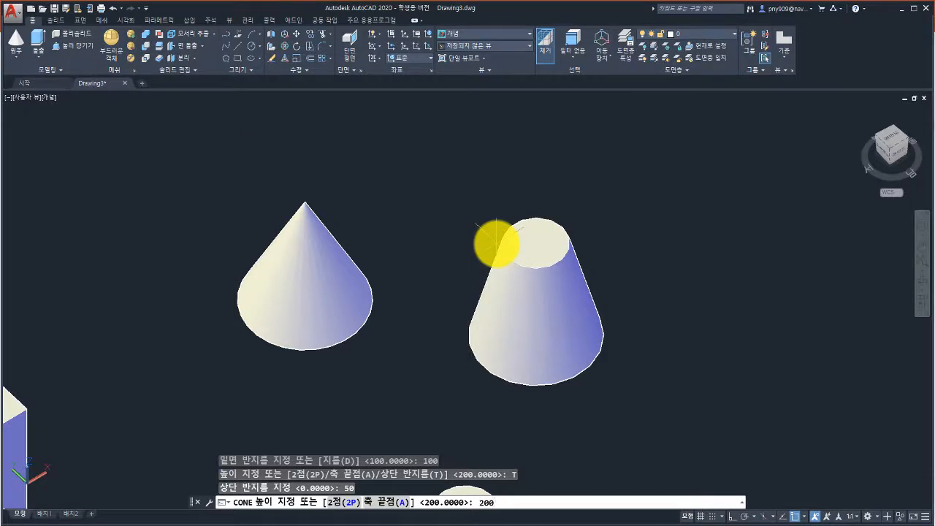
key(Return)
Create a cone between the tall thin box and the pointed cone with base radius 100, defining a height of about 105 by two points
shift+middle_drag(519, 248, 414, 309)
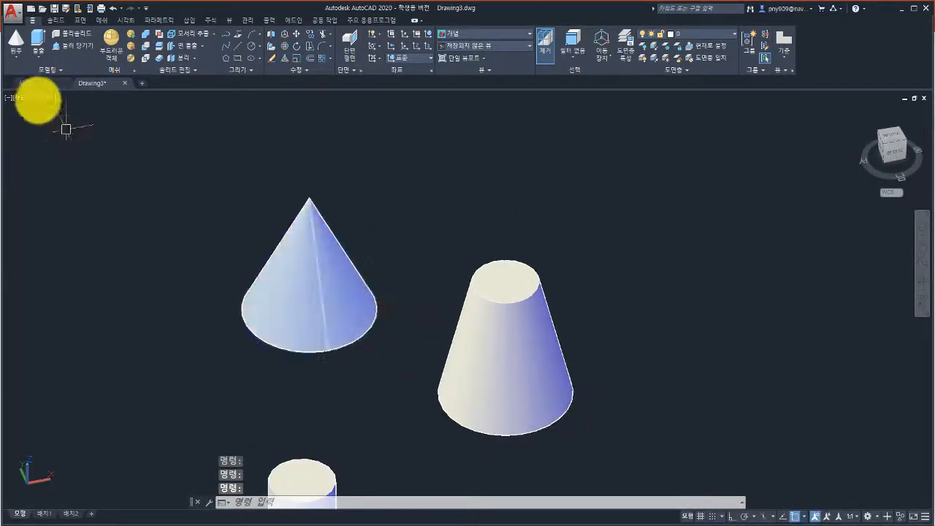
click(15, 44)
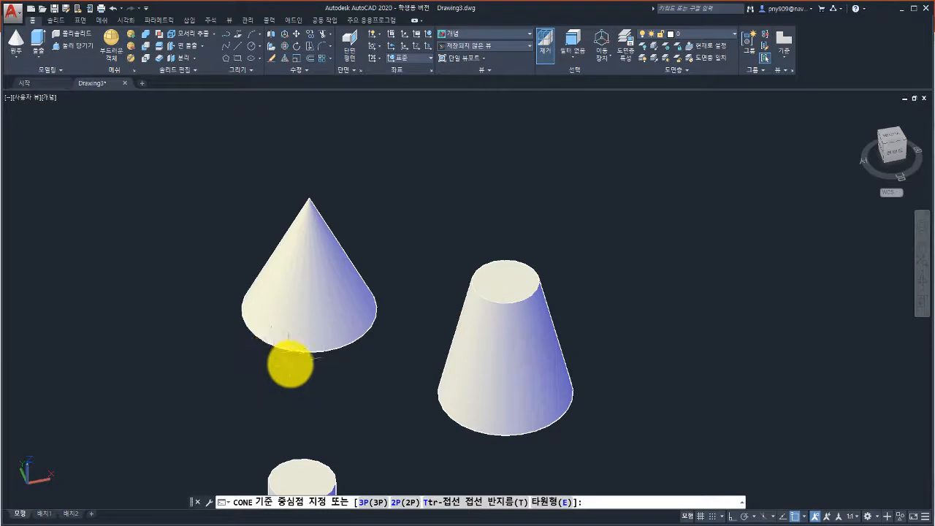
click(77, 340)
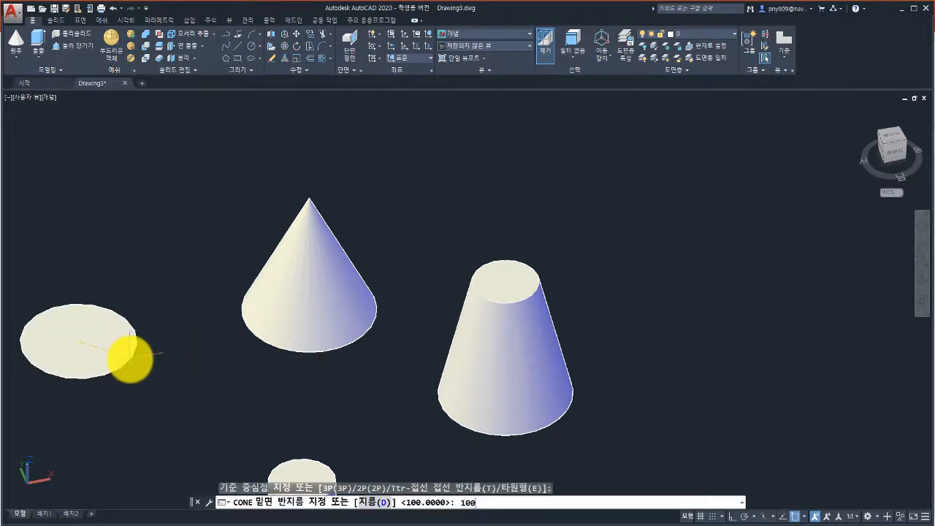
key(Return)
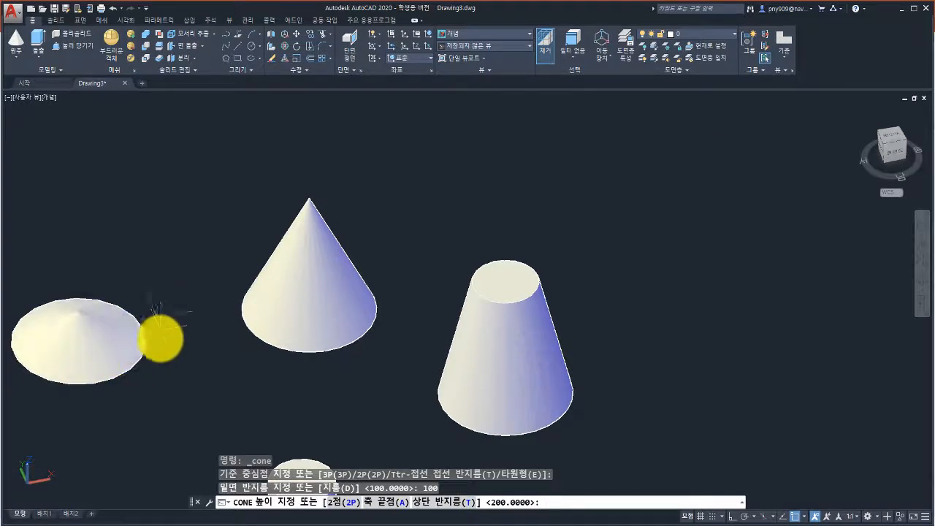
click(338, 502)
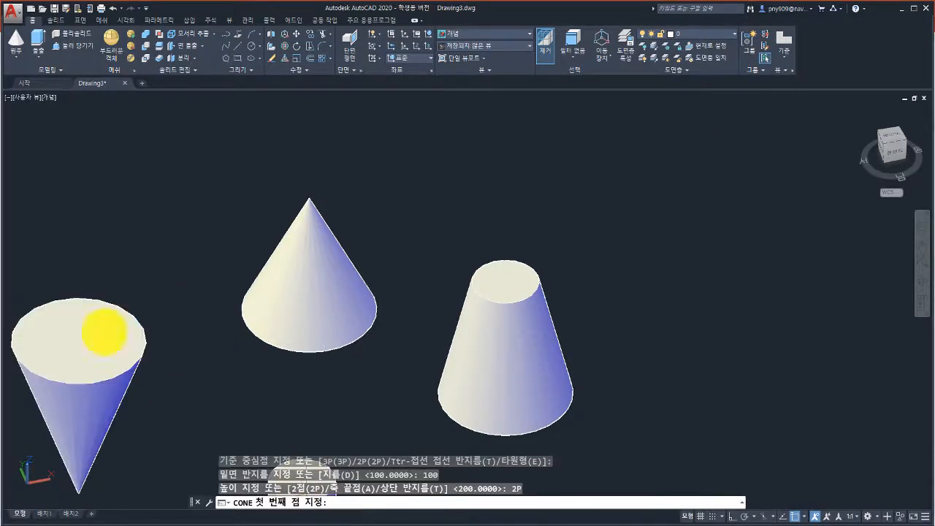
middle_drag(156, 334, 257, 326)
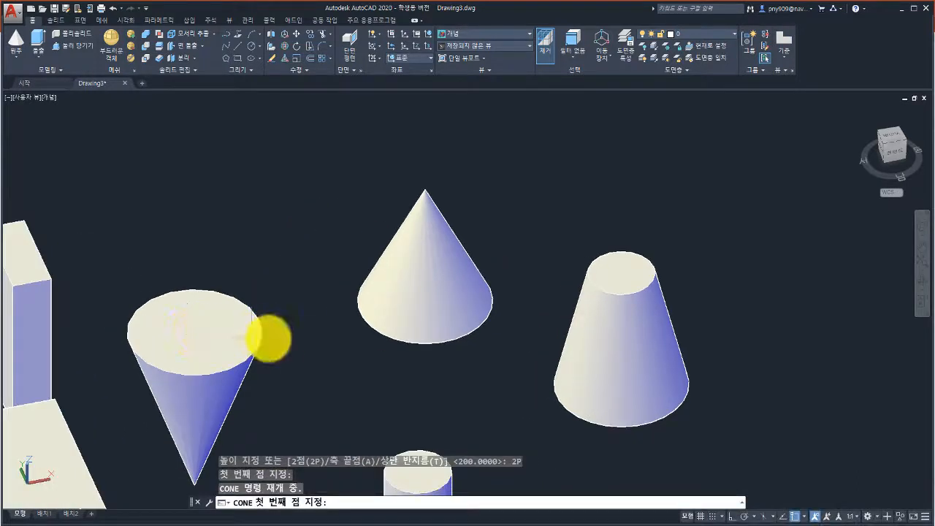
click(278, 338)
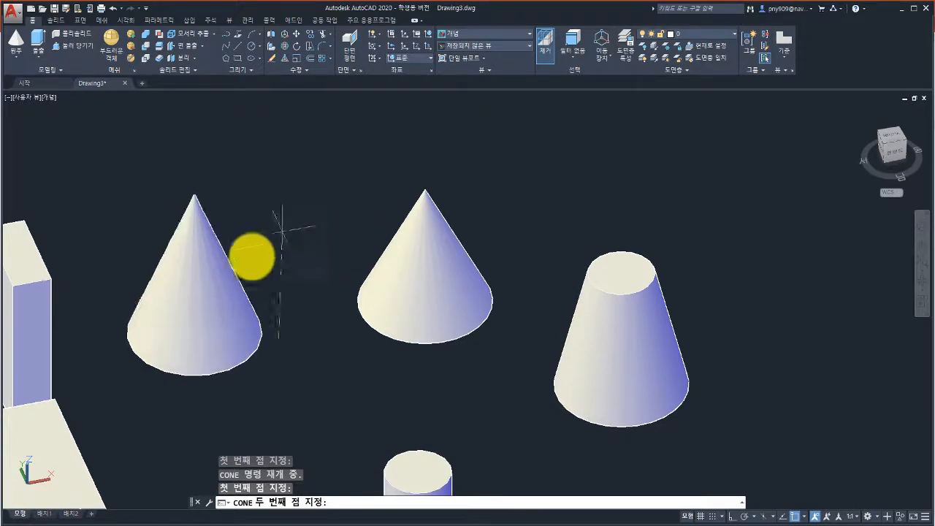
click(269, 306)
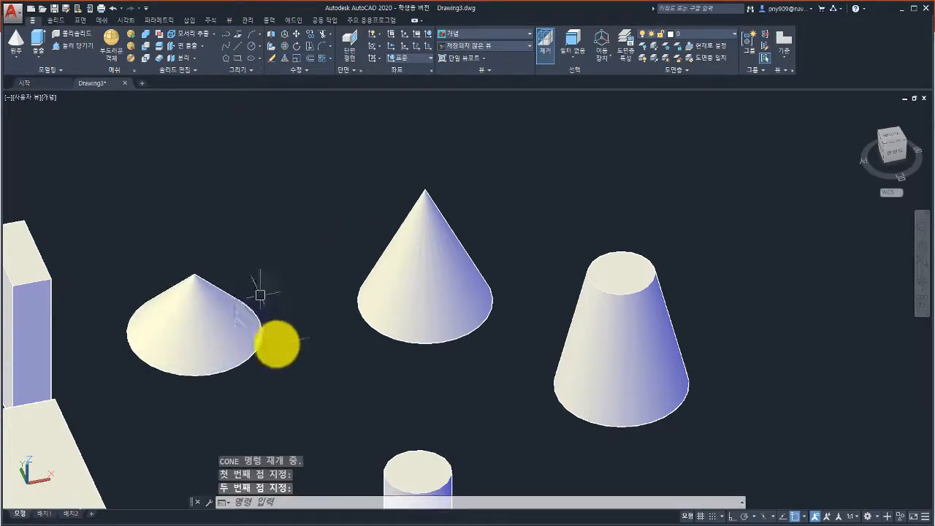
Create a cone behind the low cone with base radius 100, placing its axis endpoint on the tall thin box's top corner
middle_drag(269, 351, 326, 359)
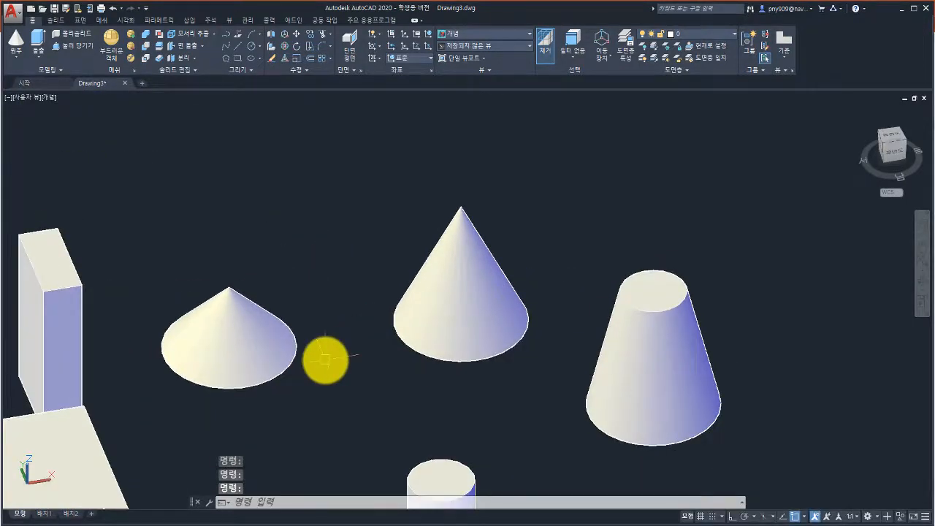
click(16, 51)
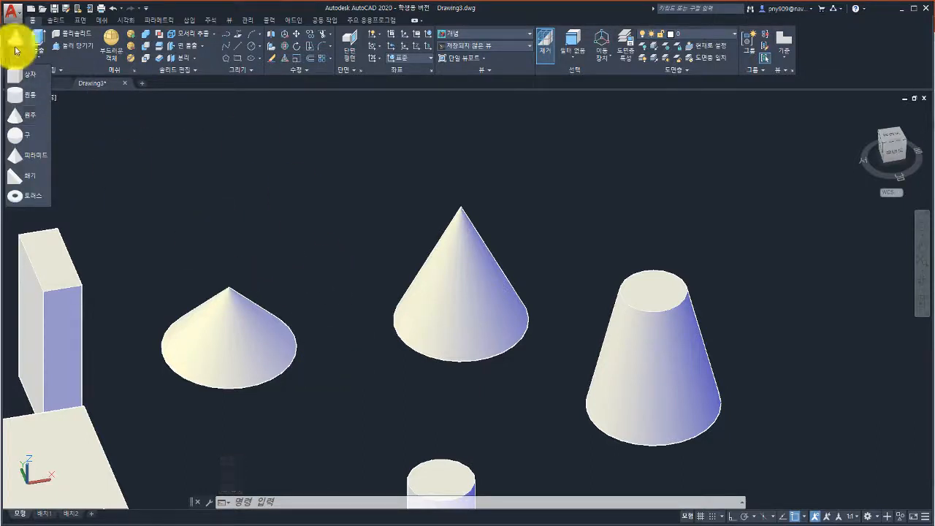
click(27, 117)
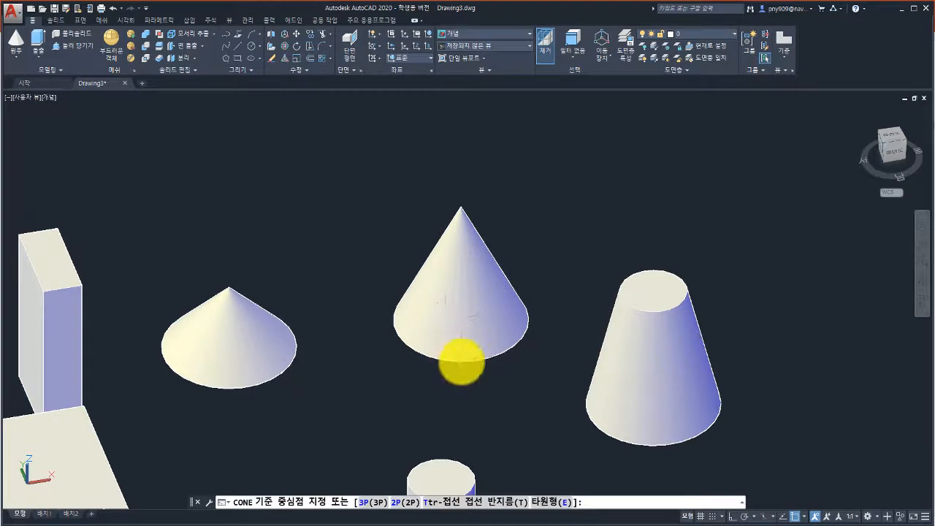
click(290, 225)
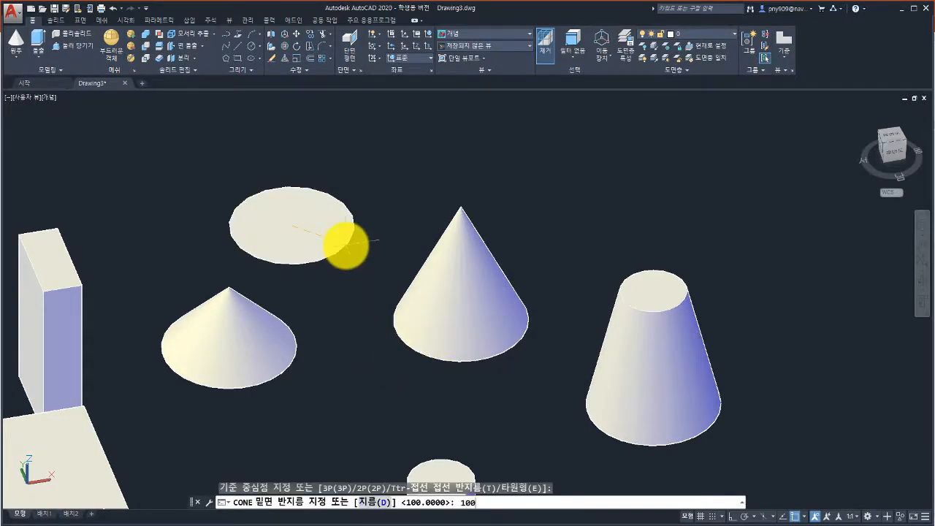
text(100)
key(Return)
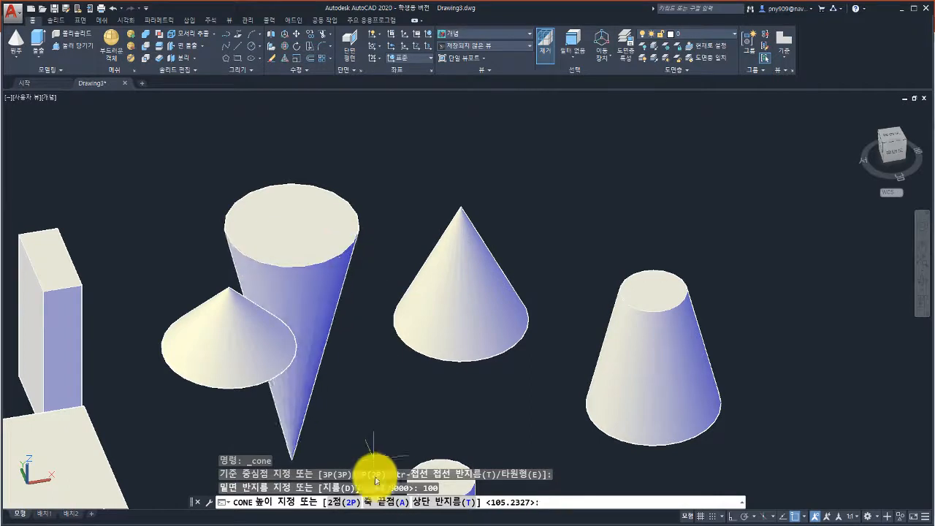
click(379, 504)
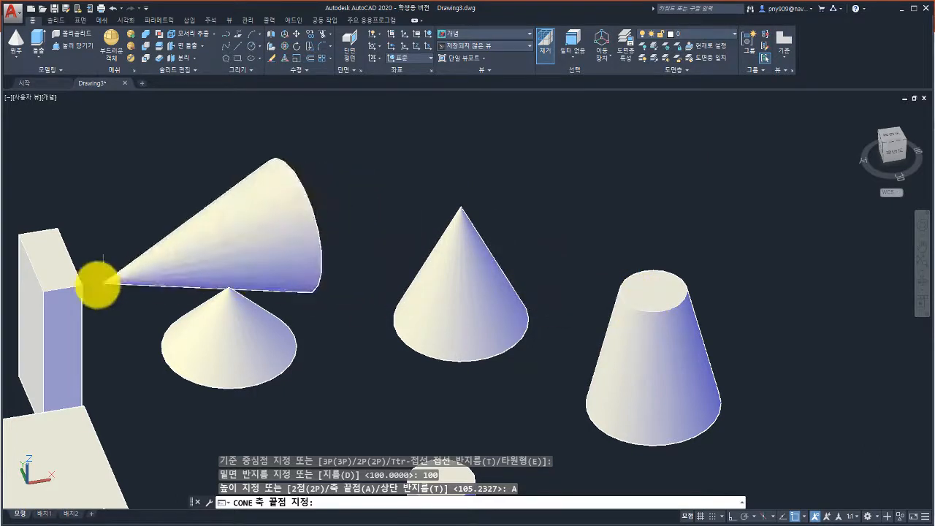
click(76, 246)
Create a solid sphere with radius 100 in the free area beside the truncated cone
middle_drag(363, 295, 369, 298)
mouse_move(438, 317)
shift+middle_down()
mouse_move(267, 298)
mouse_move(302, 282)
mouse_move(430, 330)
shift+middle_up()
scroll(413, 329, down, 6)
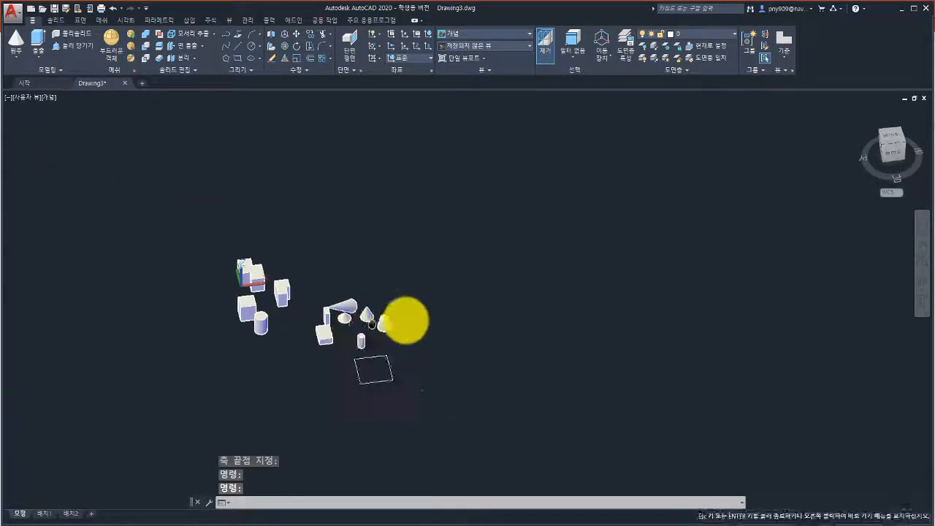
scroll(380, 316, up, 4)
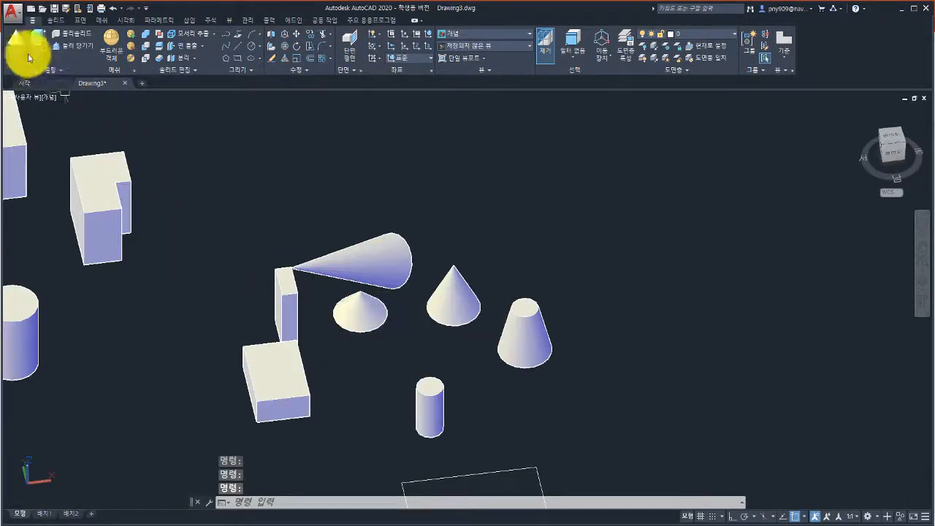
click(23, 59)
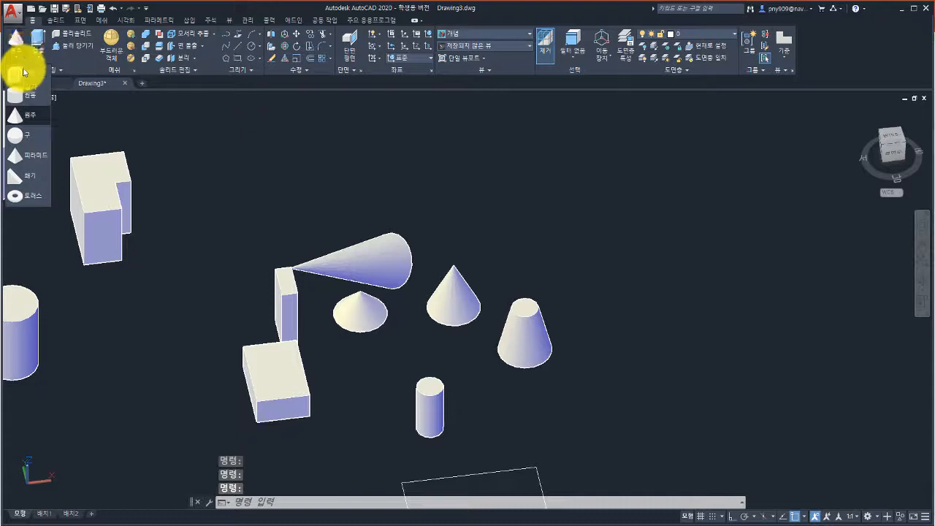
click(29, 137)
middle_drag(609, 285, 480, 252)
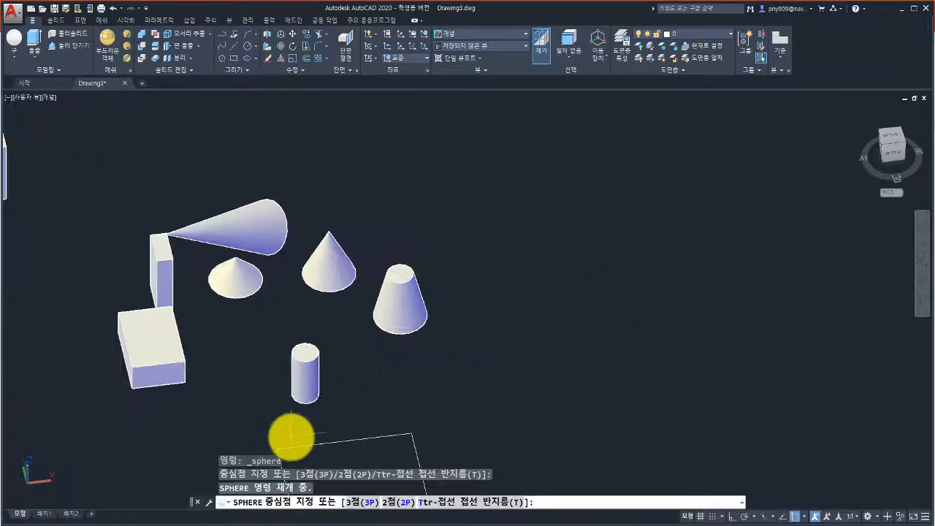
middle_drag(355, 377, 313, 388)
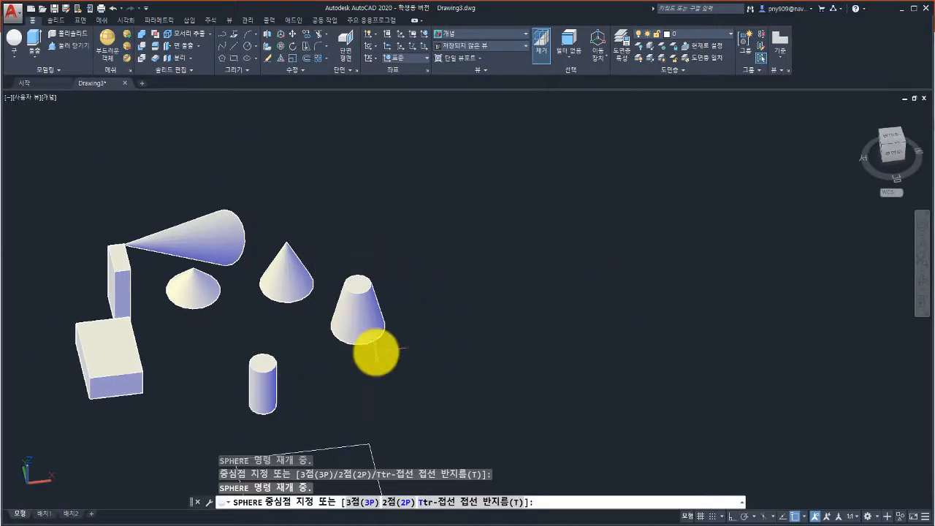
click(499, 326)
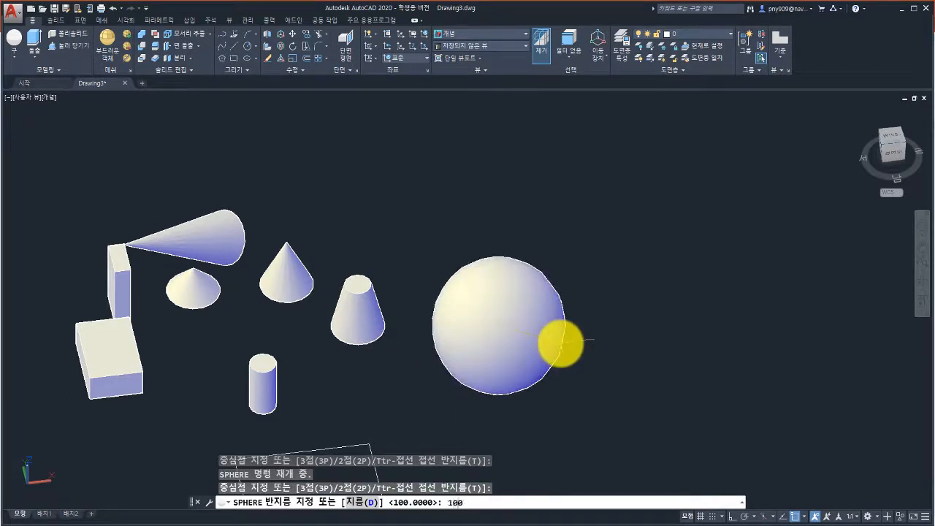
key(Return)
scroll(545, 339, up, 2)
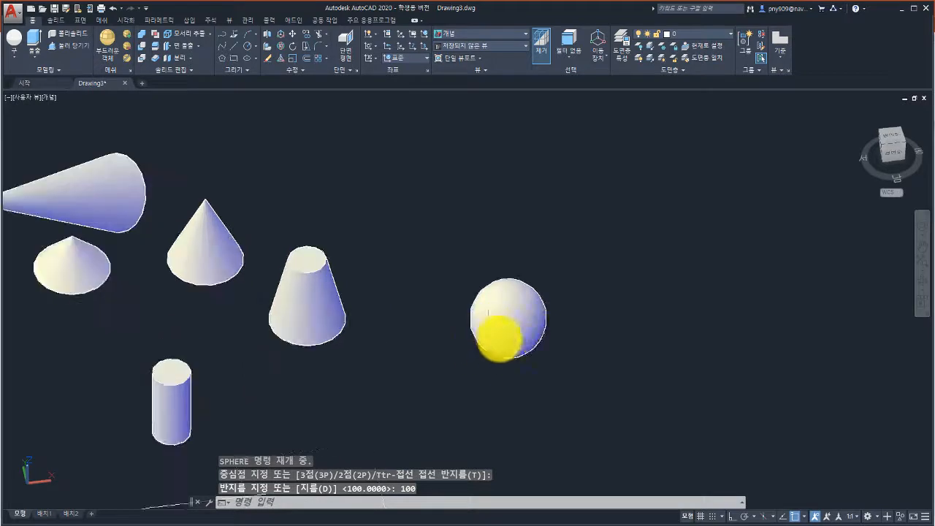
Create a truncated pyramid in the free area beyond the sphere with base radius 100 and top radius 50
scroll(536, 344, down, 3)
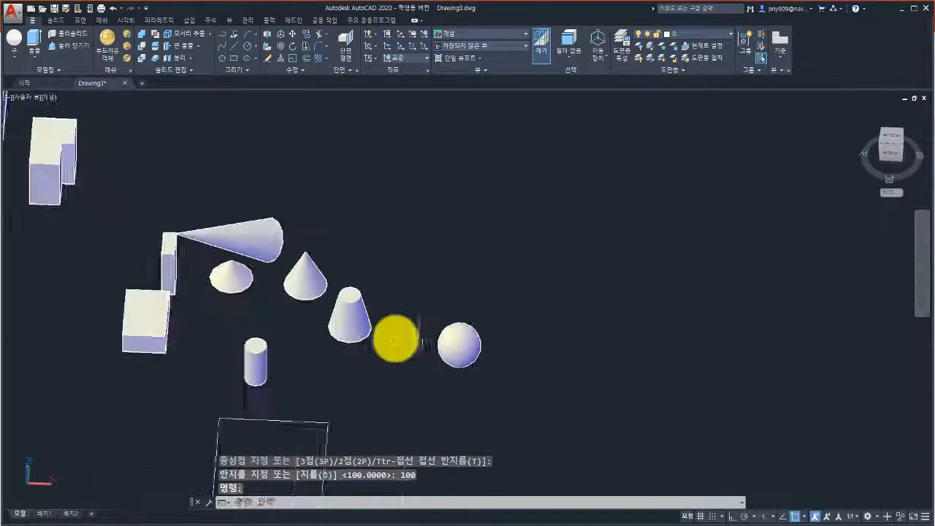
middle_drag(423, 341, 475, 352)
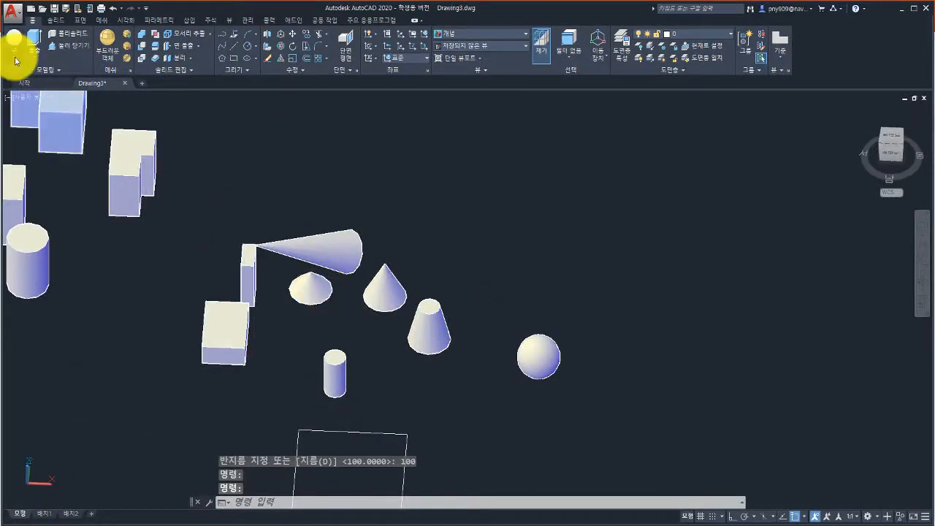
click(14, 61)
click(30, 151)
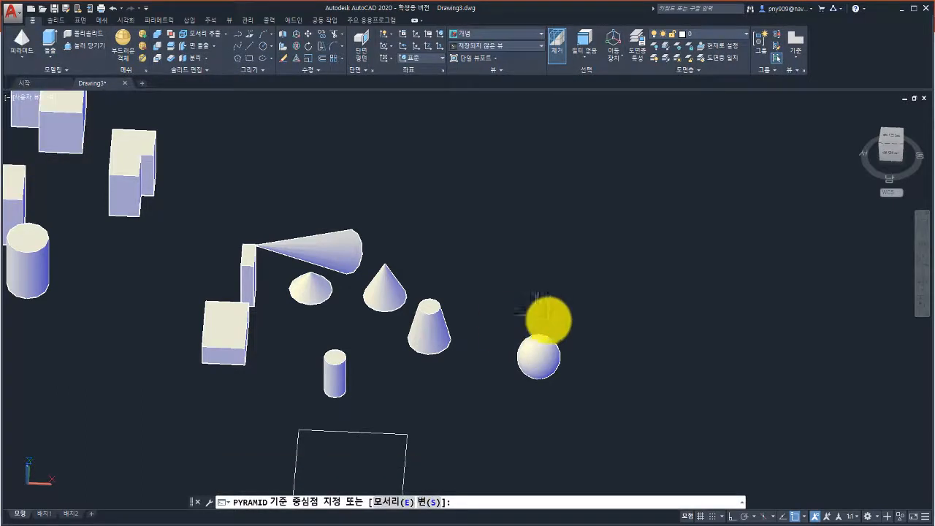
middle_drag(599, 328, 415, 303)
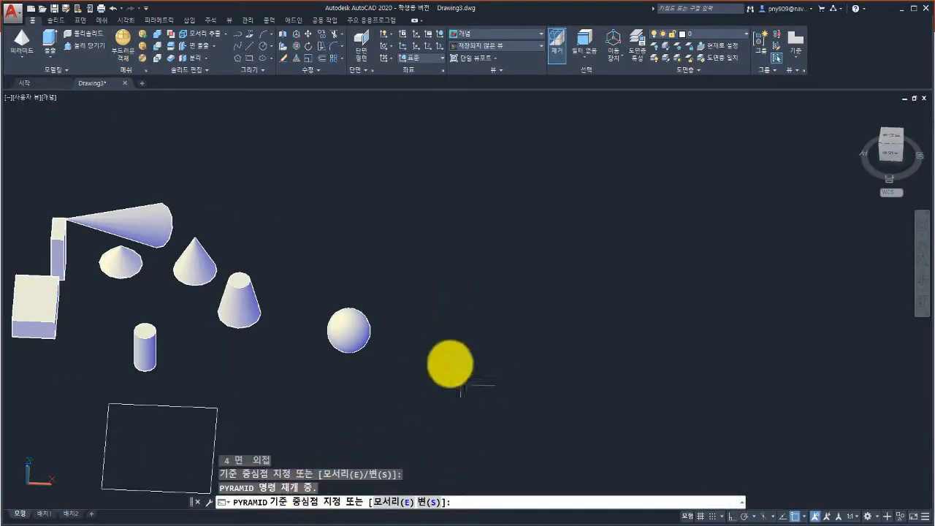
click(482, 317)
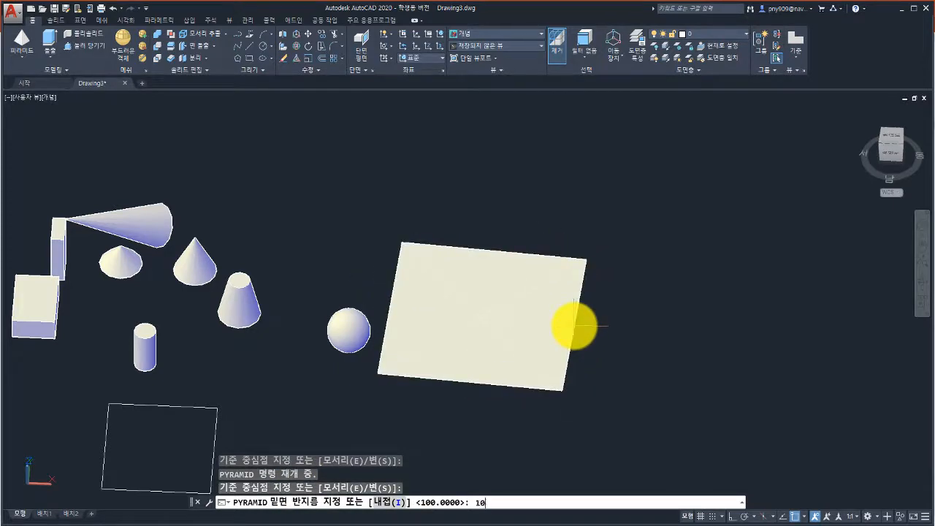
key(Return)
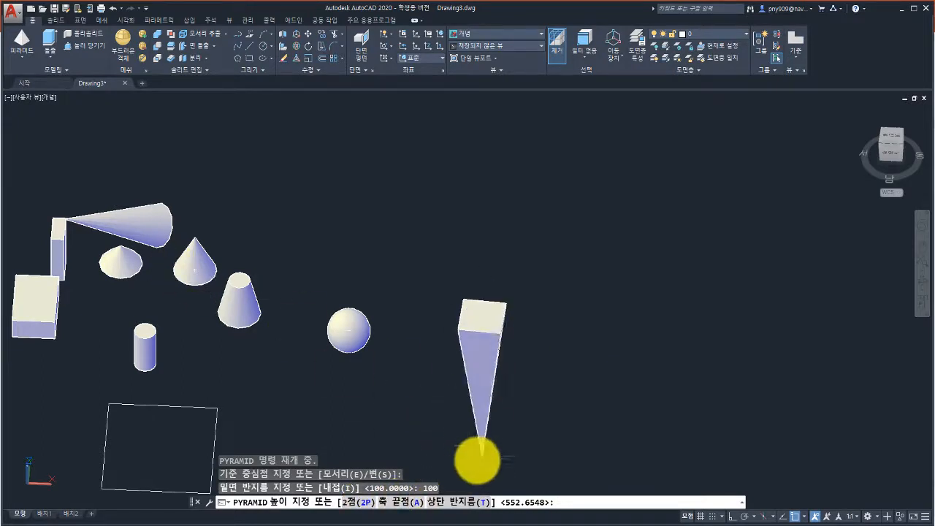
click(469, 504)
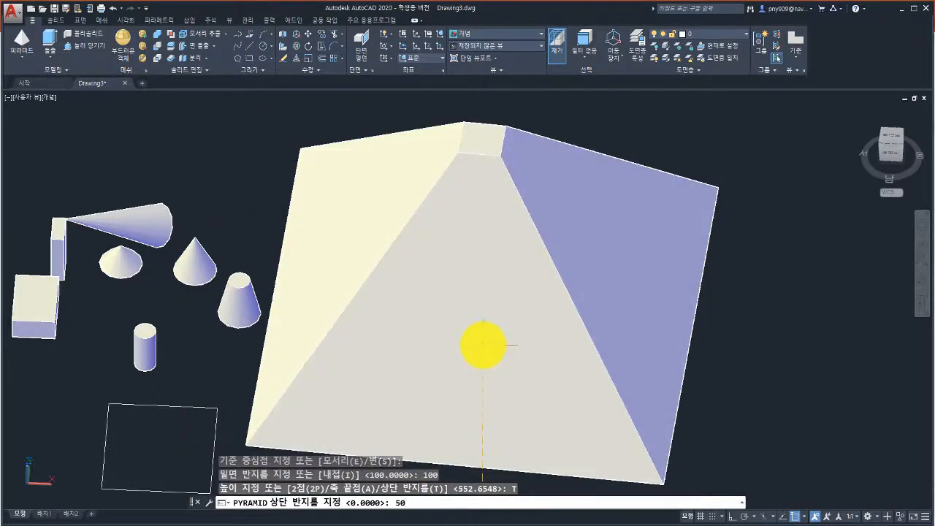
key(Return)
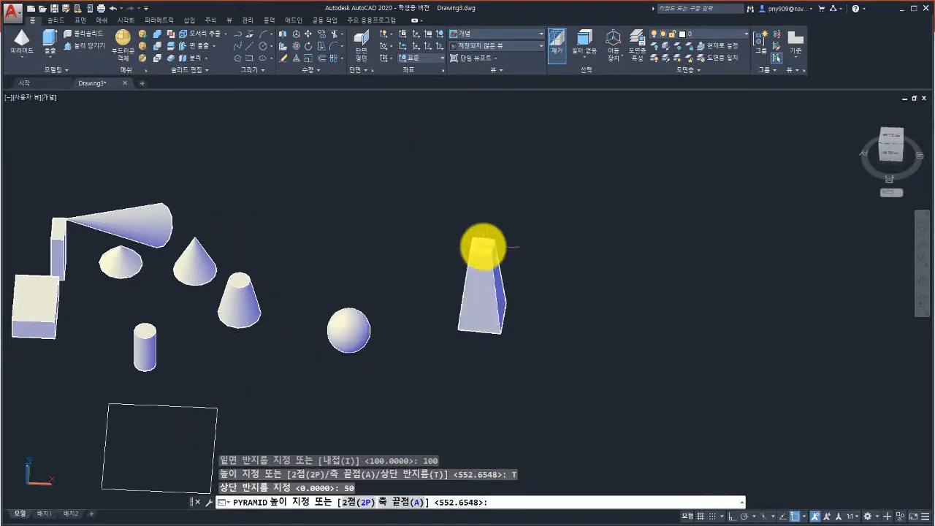
key(Return)
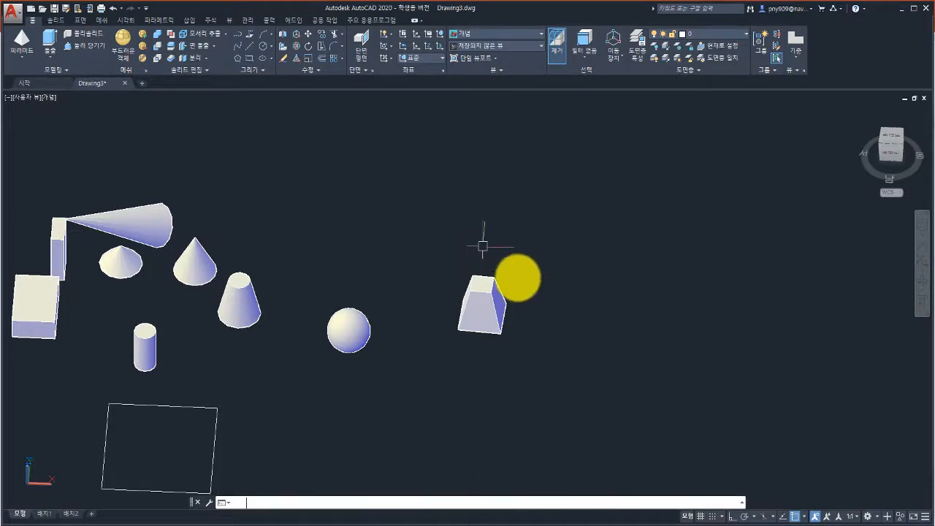
Create a wedge in the free area beside the truncated pyramid with a 200 by 300 base and a height of 200
scroll(512, 292, up, 5)
middle_drag(478, 285, 397, 261)
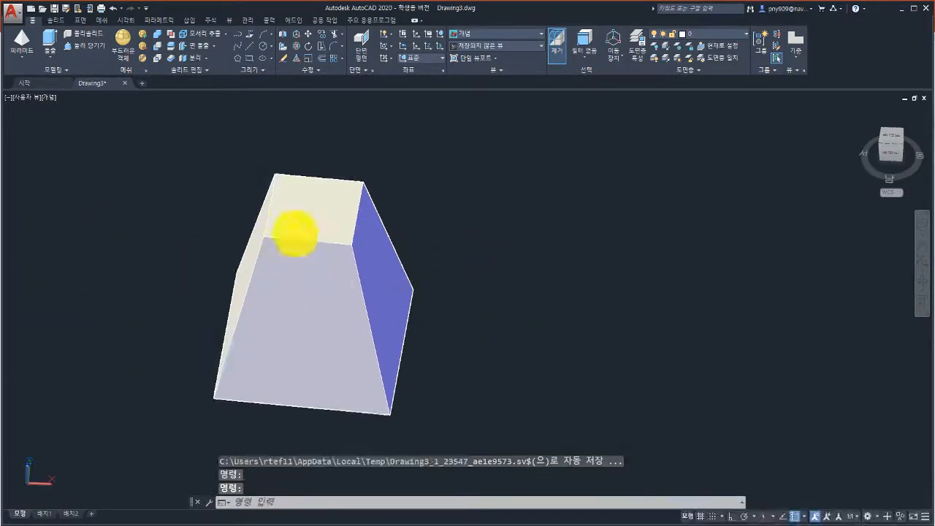
shift+middle_drag(458, 302, 350, 286)
scroll(341, 285, down, 3)
scroll(322, 289, up, 5)
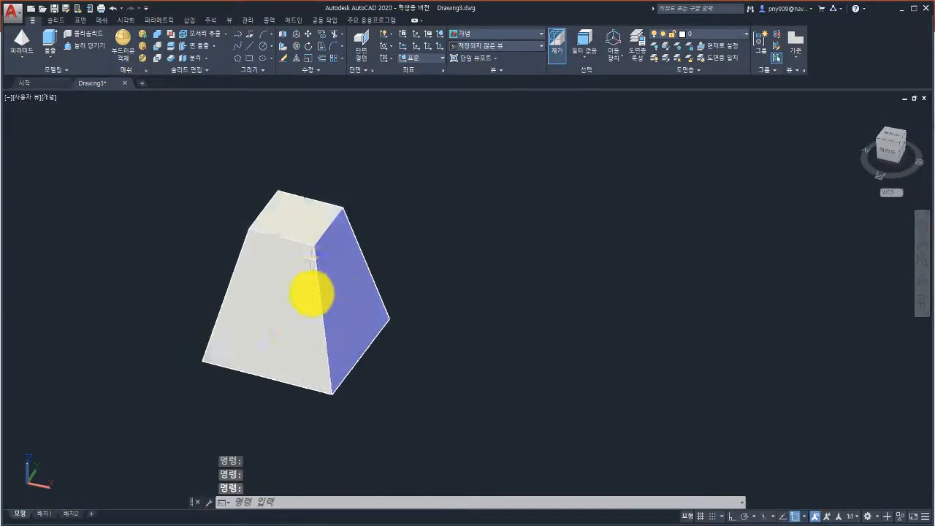
click(22, 55)
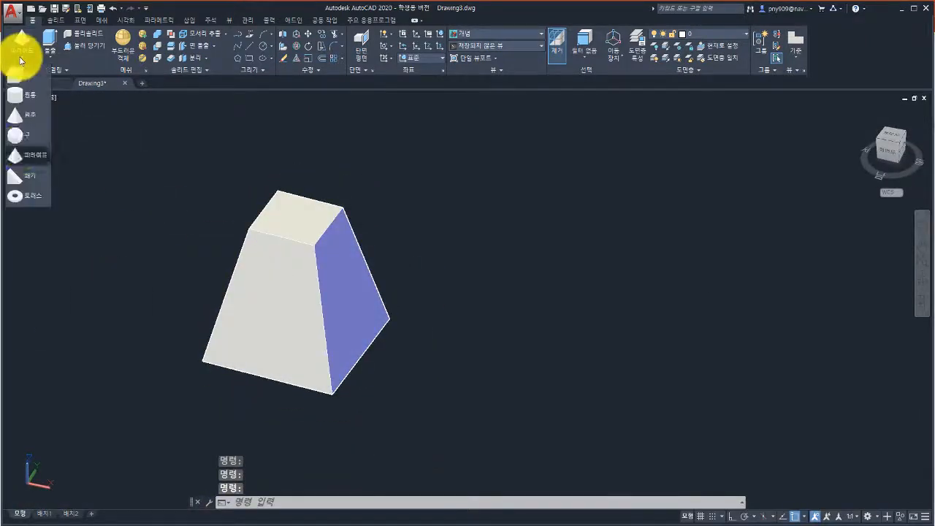
click(25, 172)
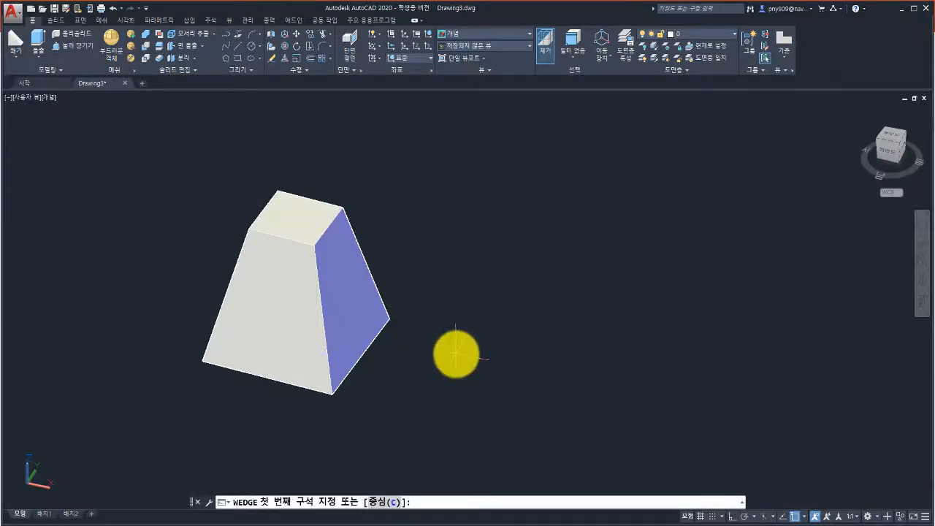
click(444, 375)
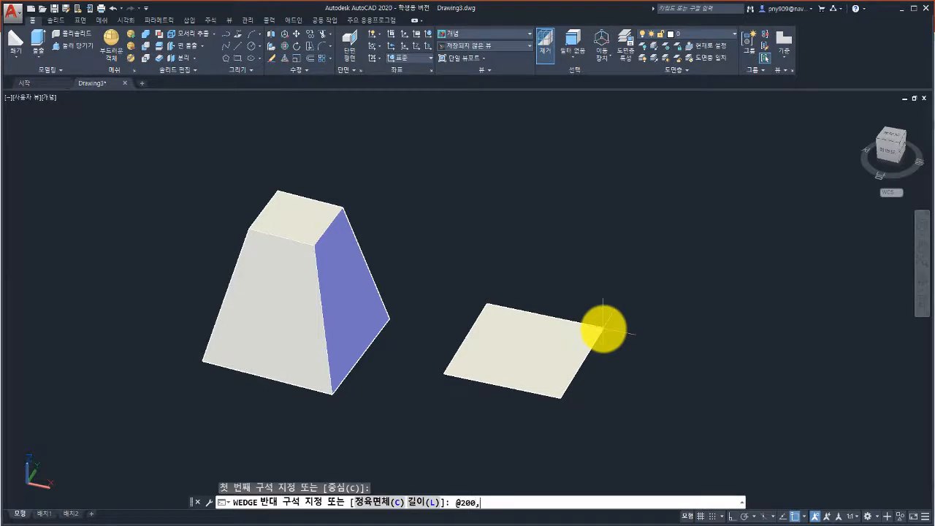
text(@200,300)
key(Return)
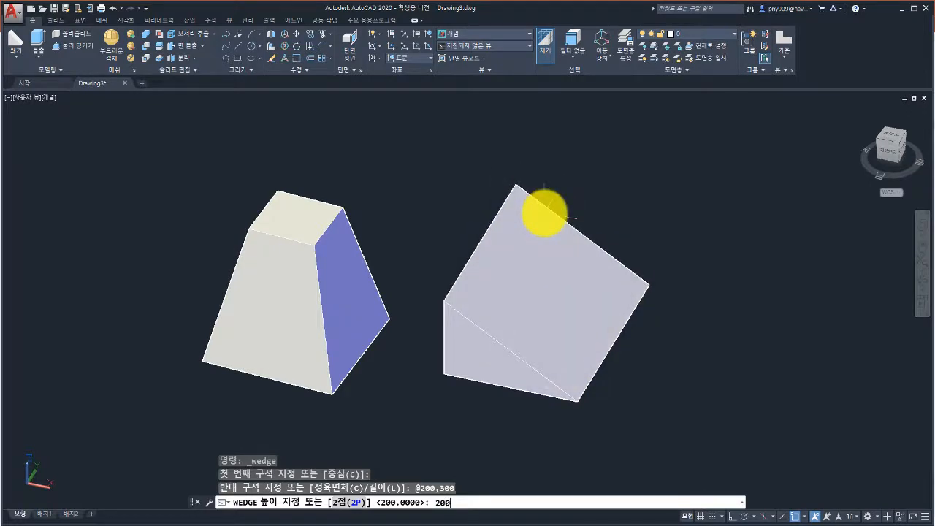
key(Return)
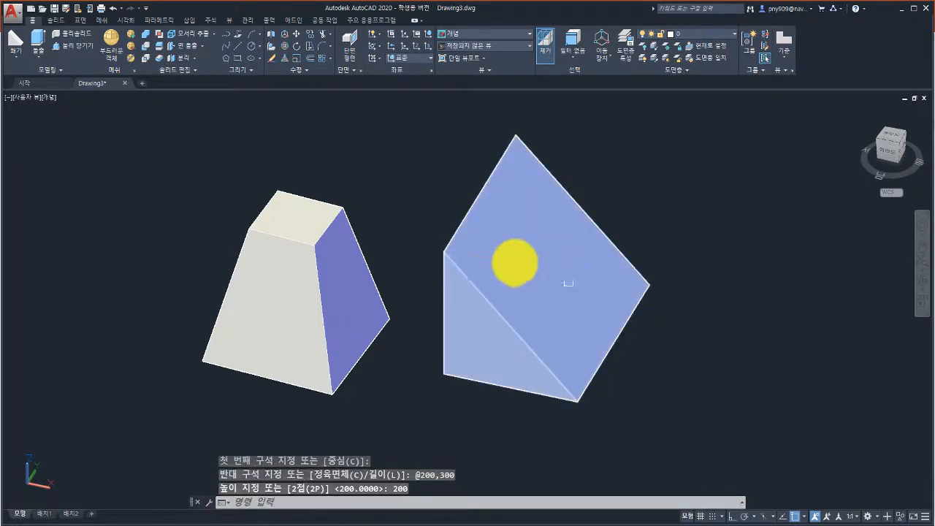
Create a torus in the free area beyond the wedge with radius 100 and tube radius 30
shift+middle_drag(515, 328, 460, 342)
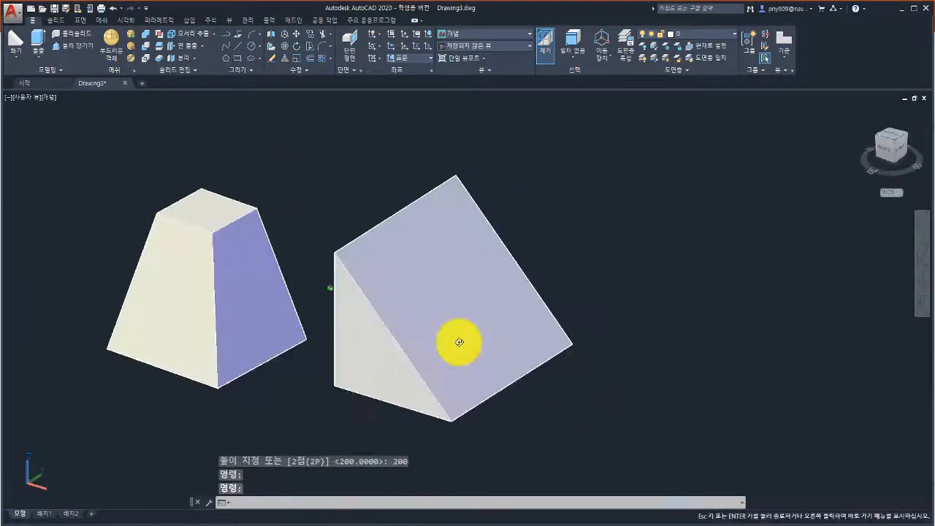
middle_drag(449, 307, 382, 292)
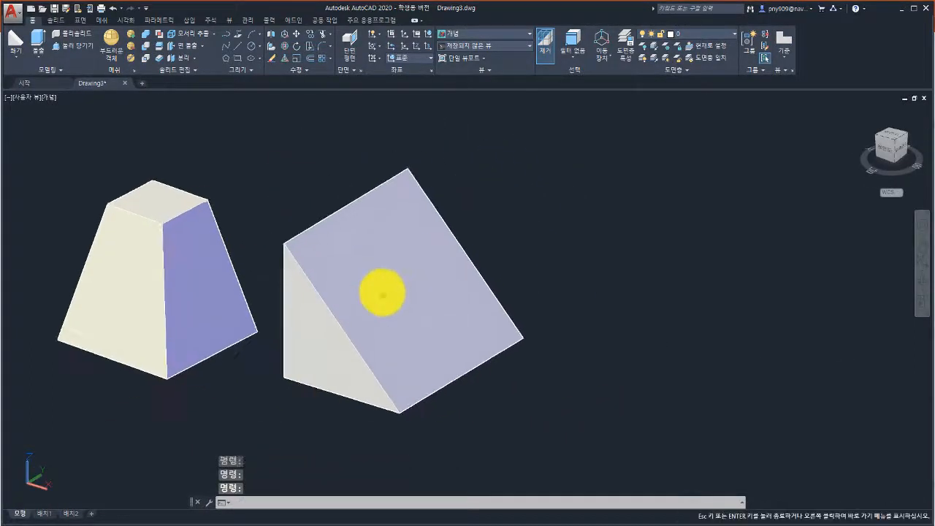
click(22, 60)
click(32, 195)
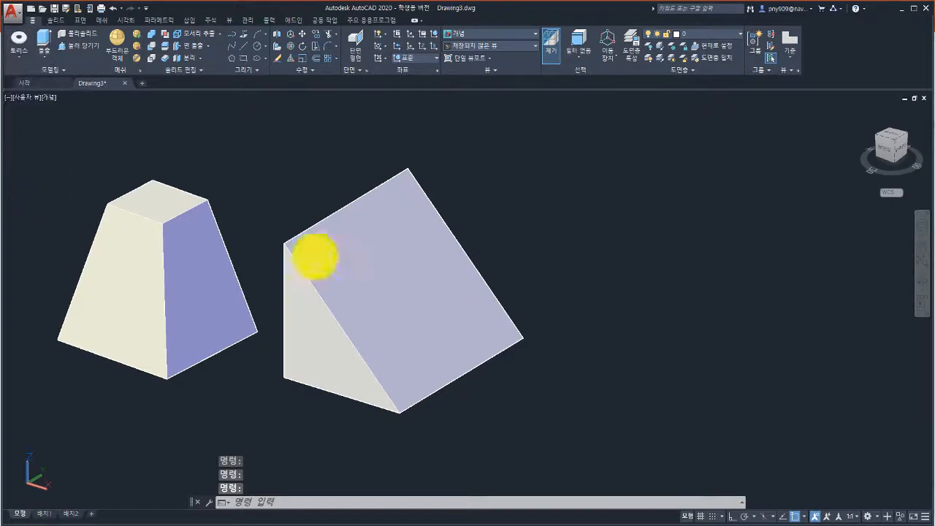
middle_drag(430, 271, 256, 266)
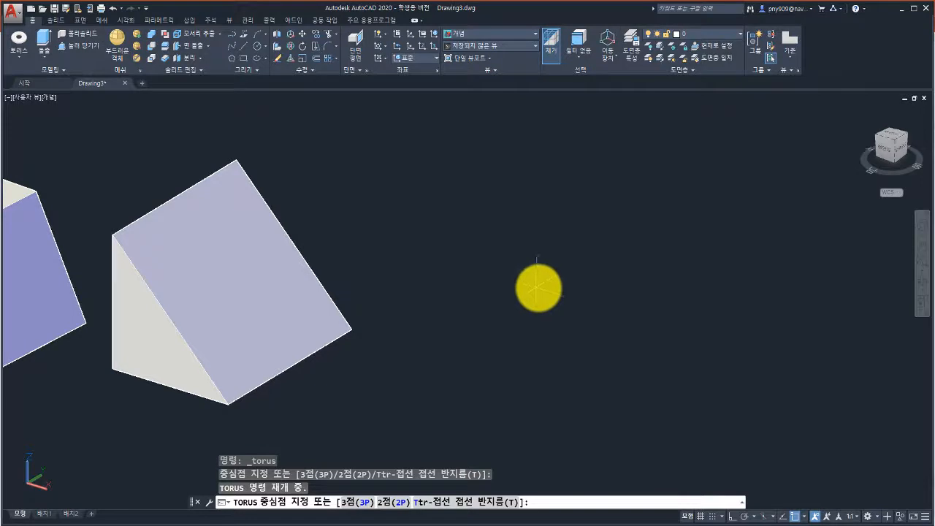
click(539, 287)
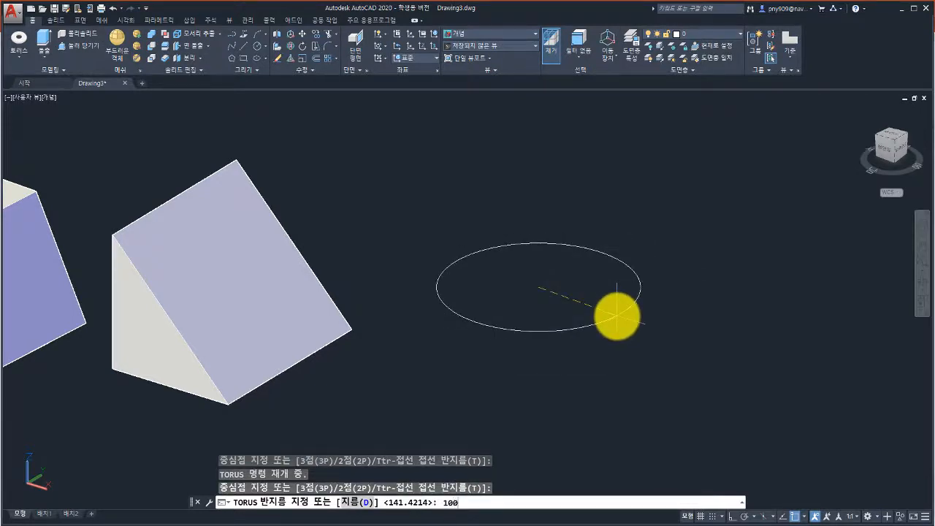
key(Return)
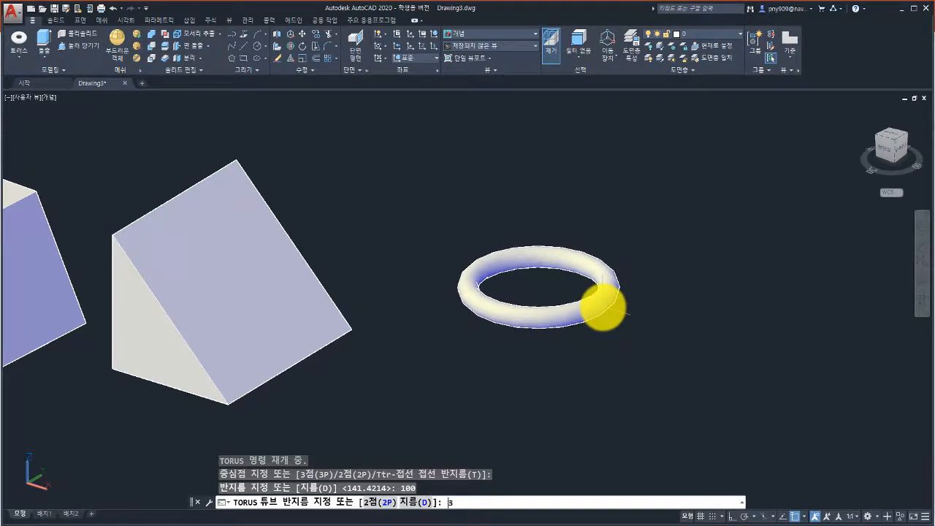
key(Return)
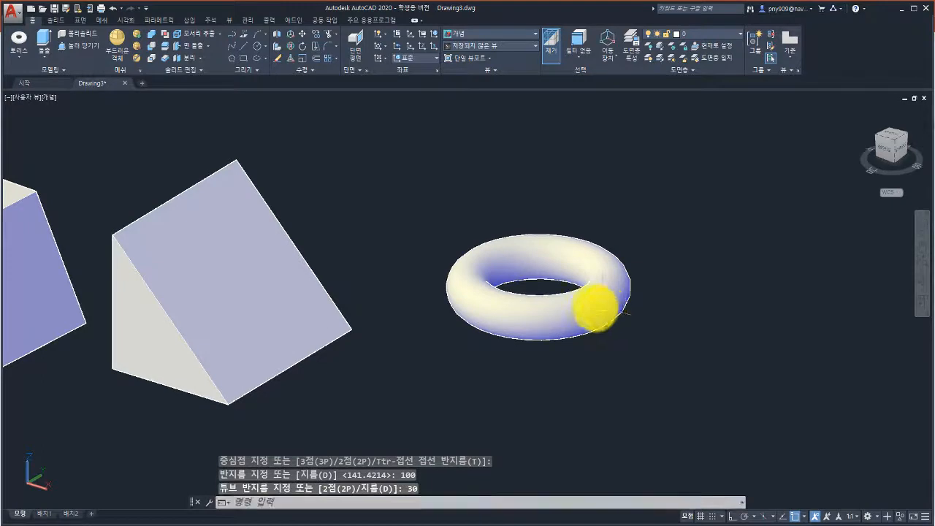
Create a larger, thinner torus beside the first one with radius 200 and tube radius 10
scroll(581, 307, up, 2)
click(504, 290)
shift+middle_drag(504, 290, 373, 313)
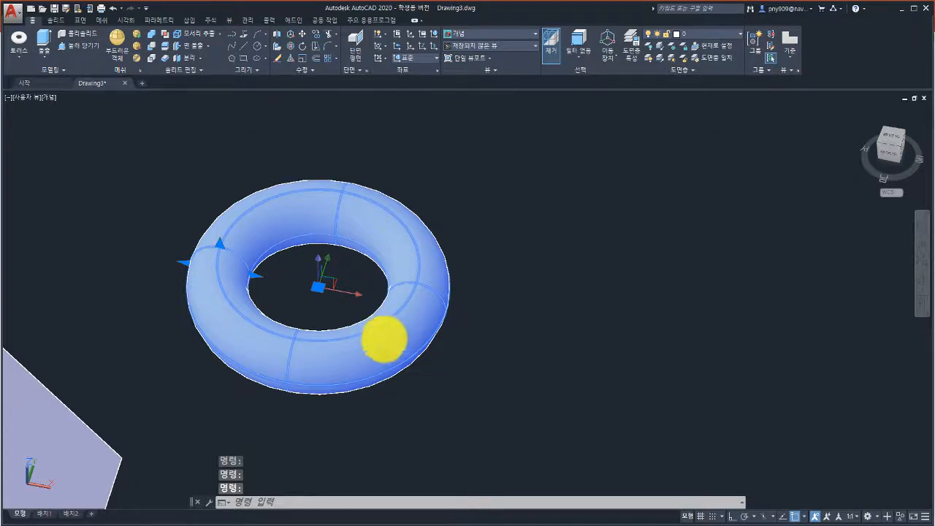
mouse_move(393, 348)
shift+middle_down()
mouse_move(284, 309)
mouse_move(248, 346)
mouse_move(341, 334)
mouse_move(211, 313)
mouse_move(270, 352)
shift+middle_up()
scroll(271, 351, down, 3)
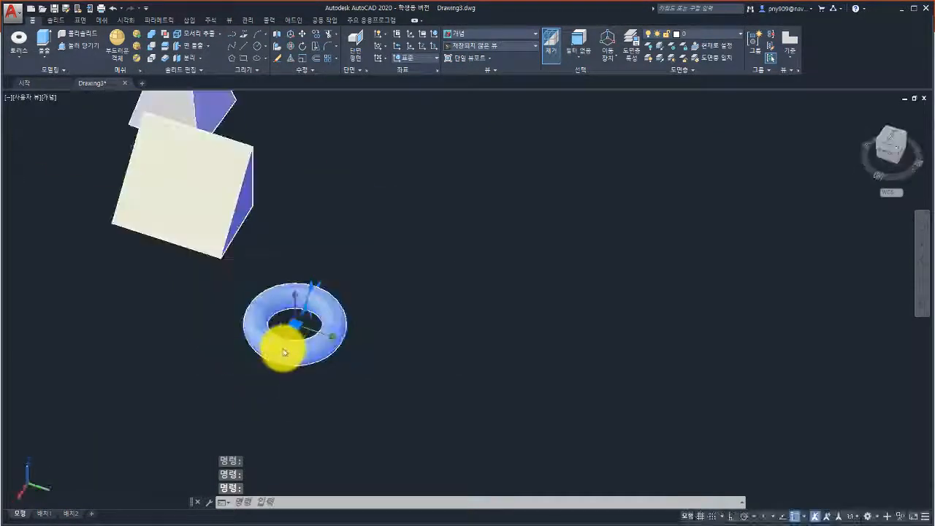
scroll(282, 344, up, 3)
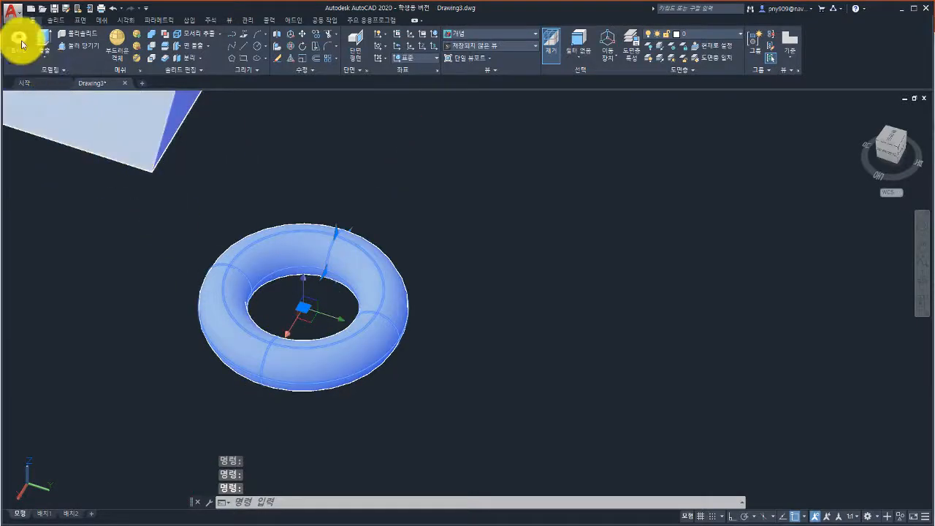
click(19, 38)
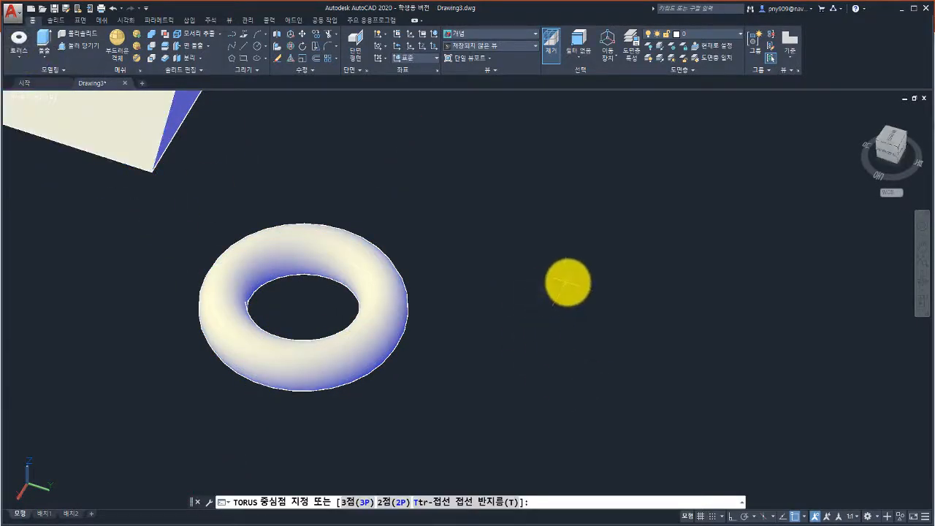
click(567, 282)
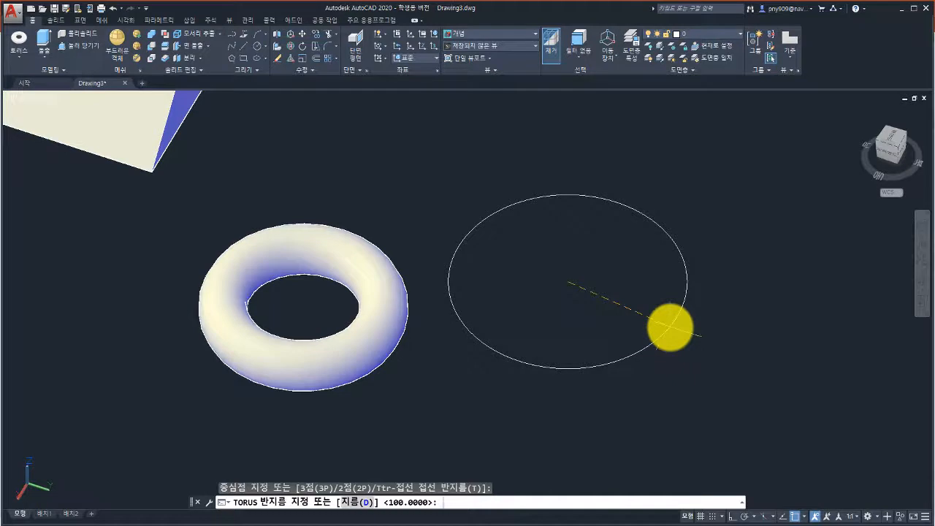
text(200)
key(Return)
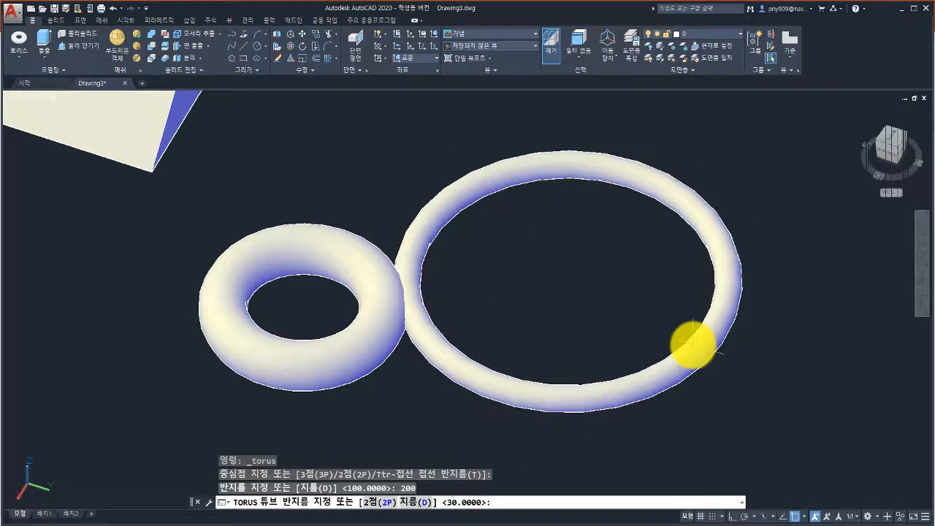
key(Return)
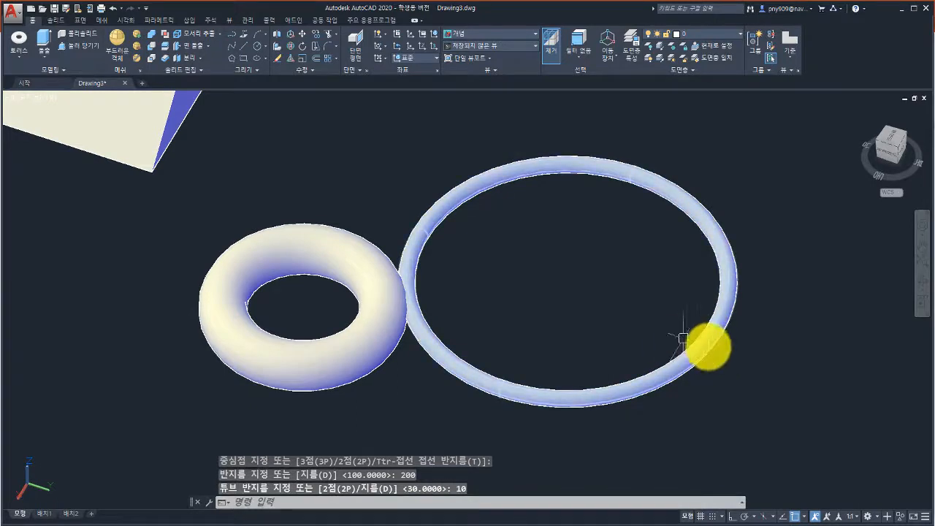
Review all the modelled solids together with the available primitive types, and switch to the PowerPoint course presentation
scroll(680, 365, down, 6)
scroll(600, 354, down, 3)
middle_drag(563, 317, 444, 351)
scroll(395, 334, up, 2)
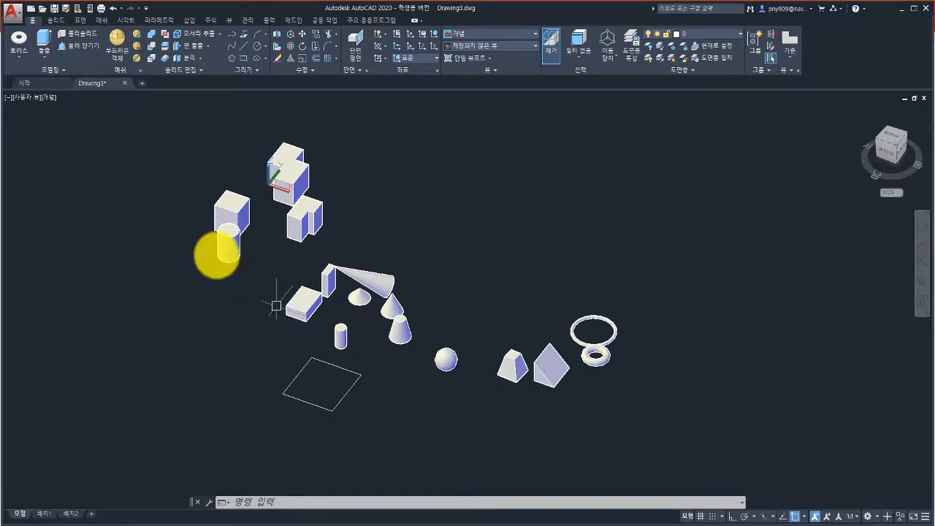
click(17, 54)
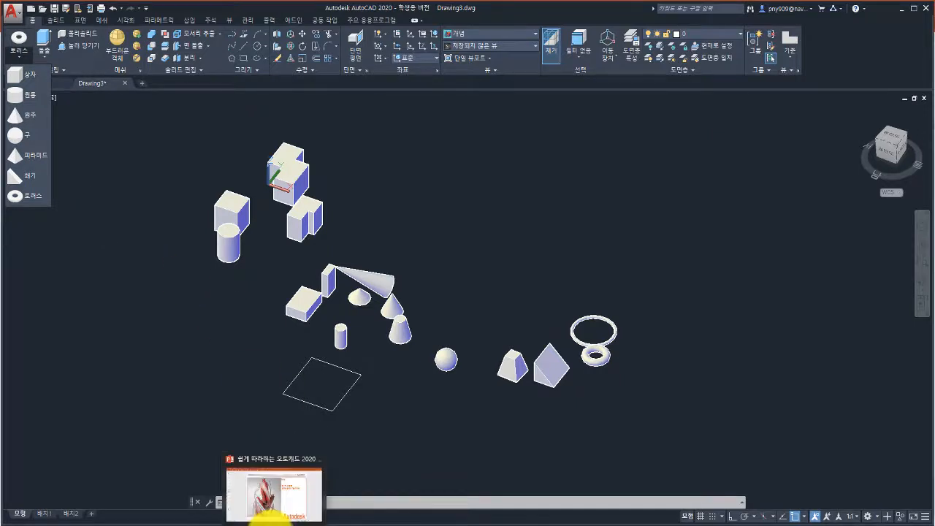
click(264, 520)
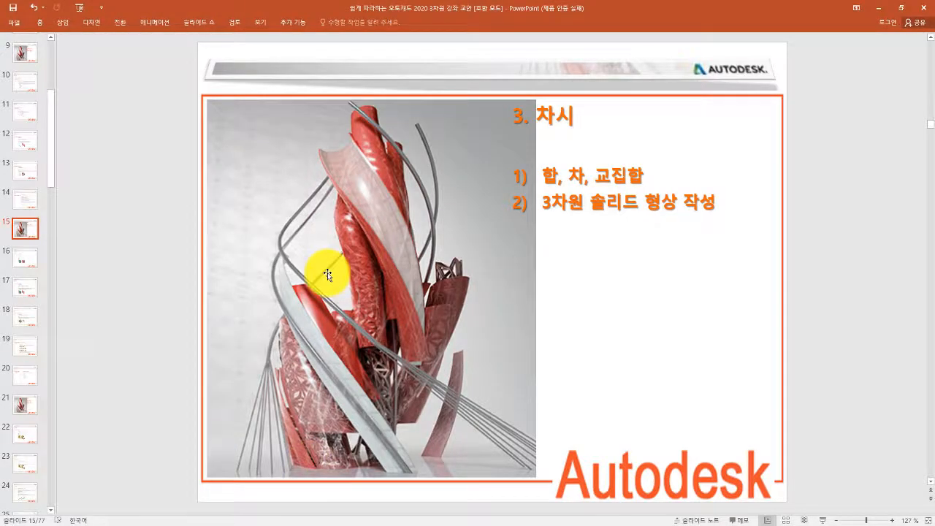